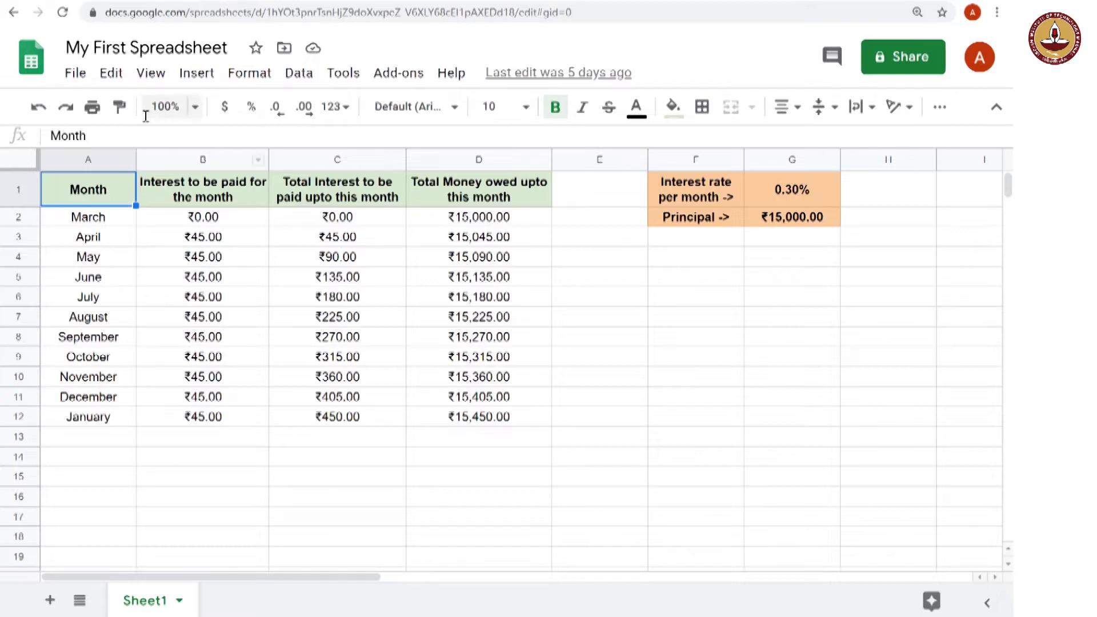
- Show the spreadsheet's File > Download format list (.xlsx, .ods, .pdf, .html, .csv, .tsv)
left_click(74, 74)
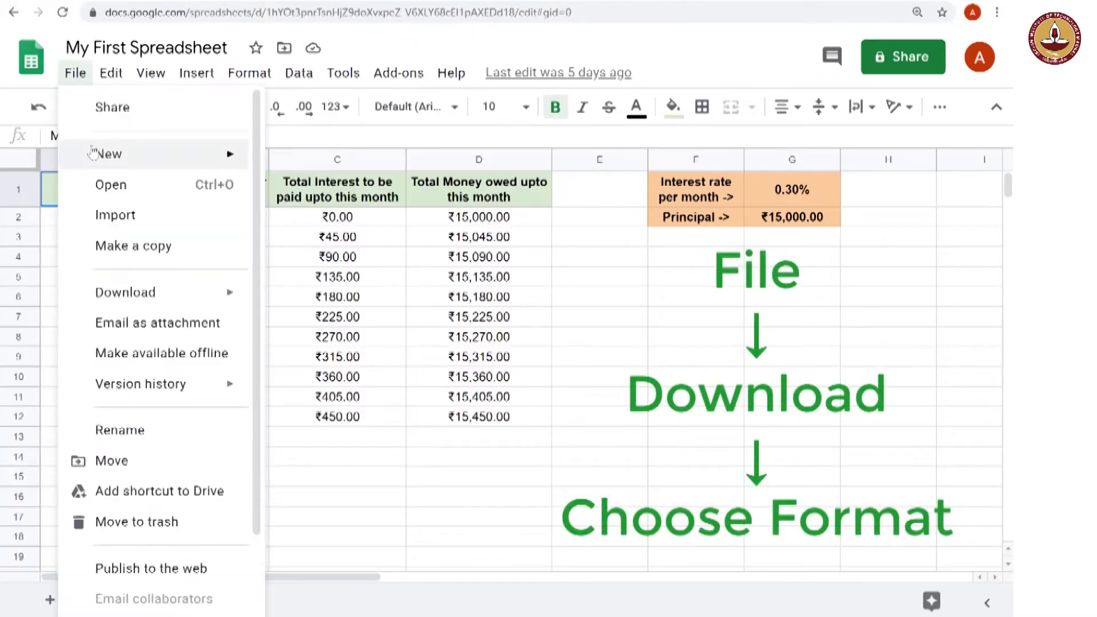
mouse_move(127, 303)
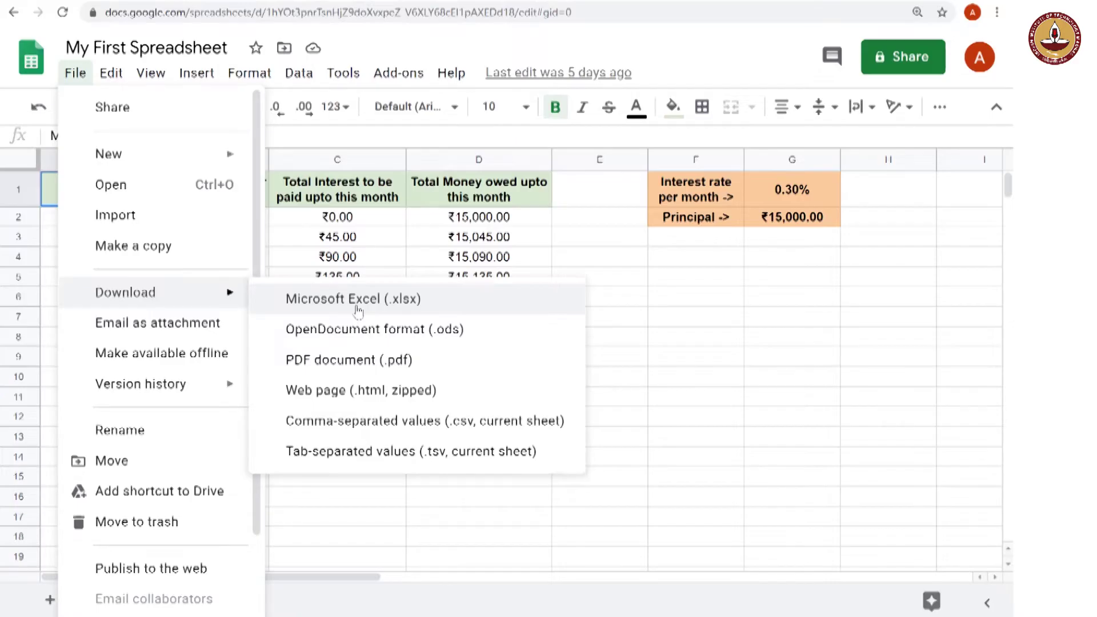
- Download the sheet as Microsoft Excel (.xlsx), browsing the Save As dialog to Documents › Stats1 tutorials
left_click(358, 310)
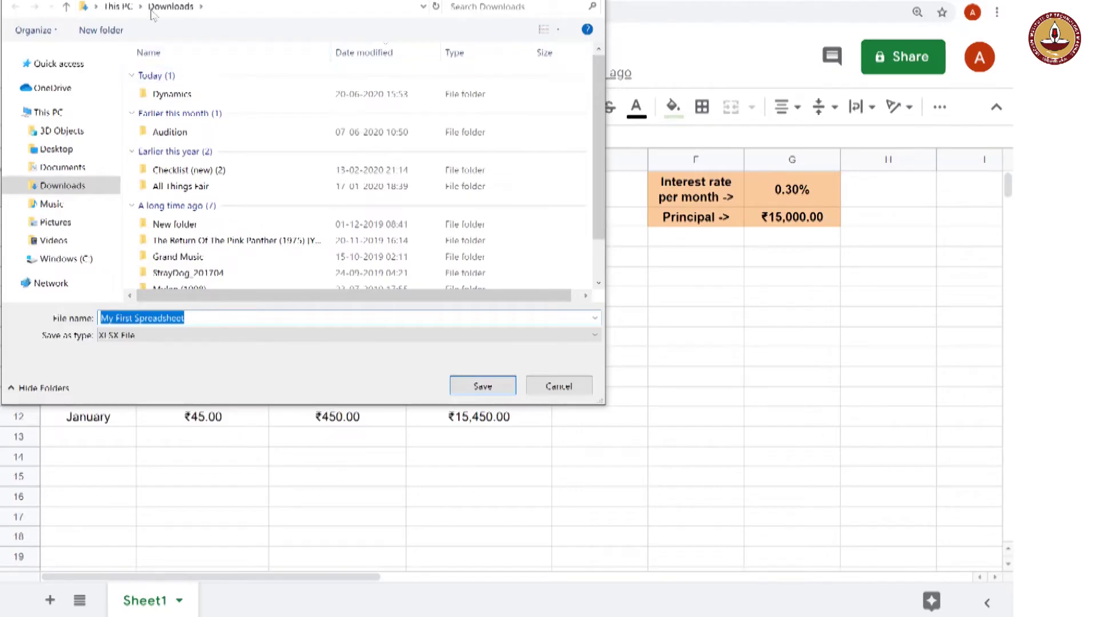
left_click(117, 7)
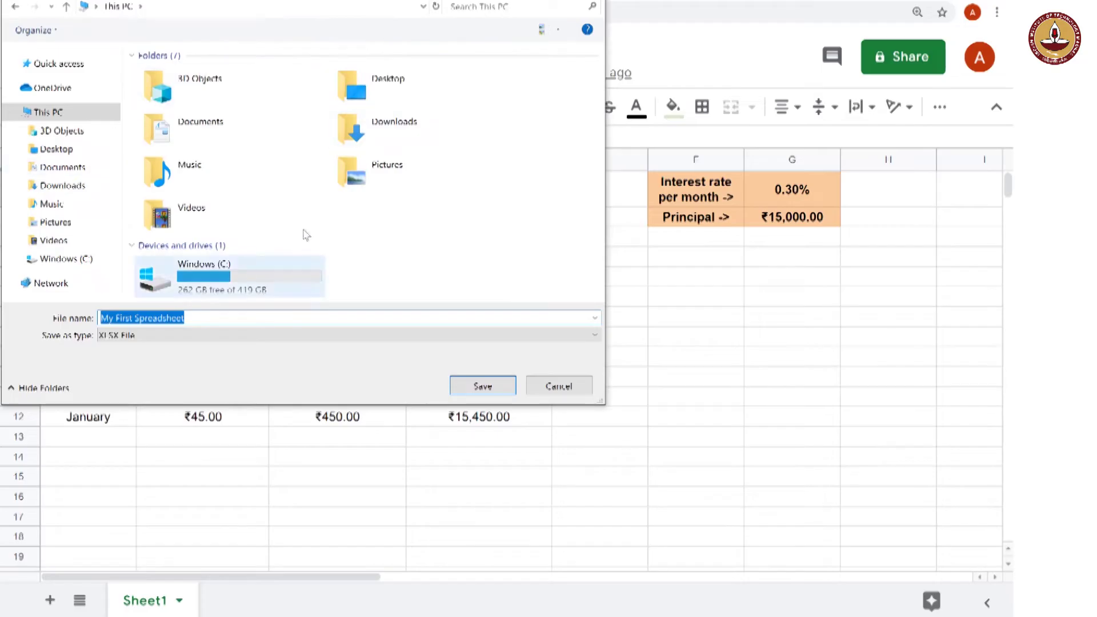
double_click(249, 129)
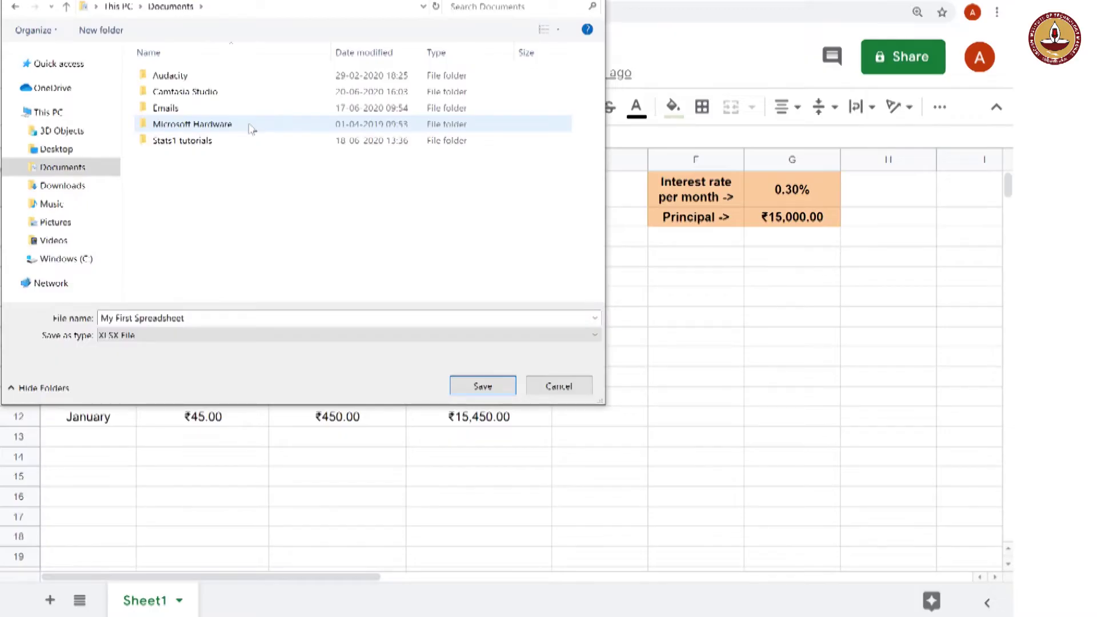
double_click(226, 150)
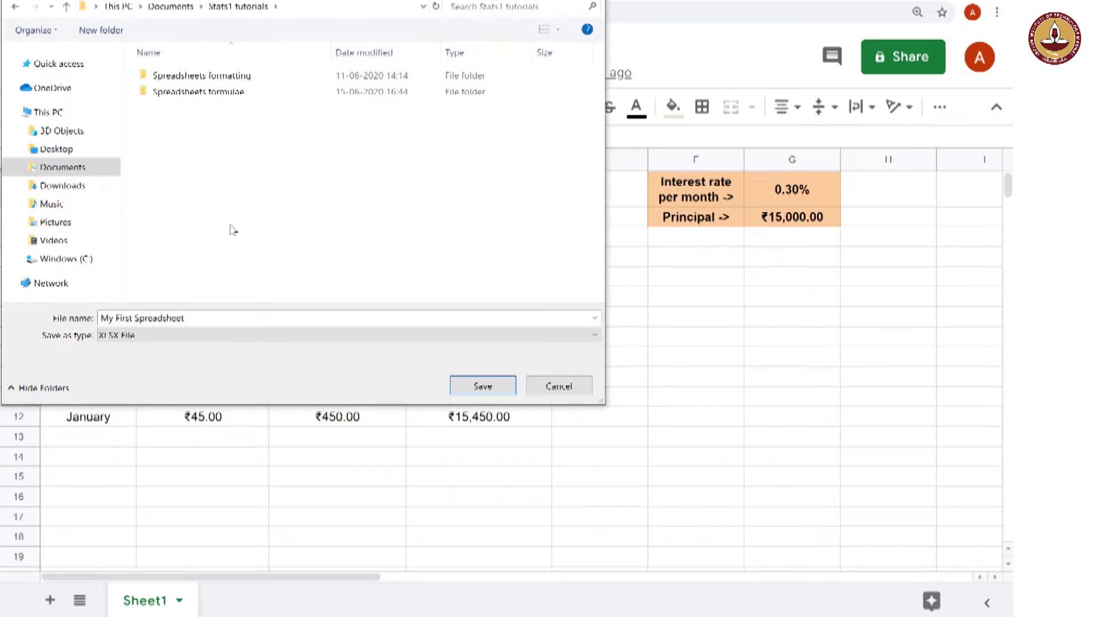
- Make a new folder 'Downloading and uploading spreadsheets' in Stats1 tutorials and open it
right_click(226, 163)
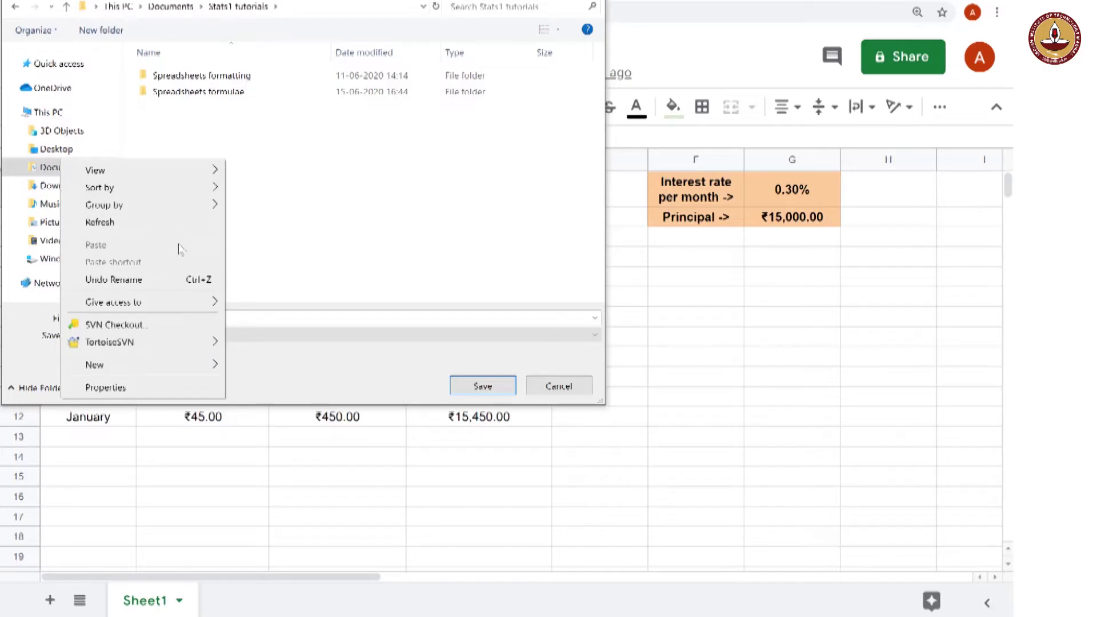
left_click(287, 222)
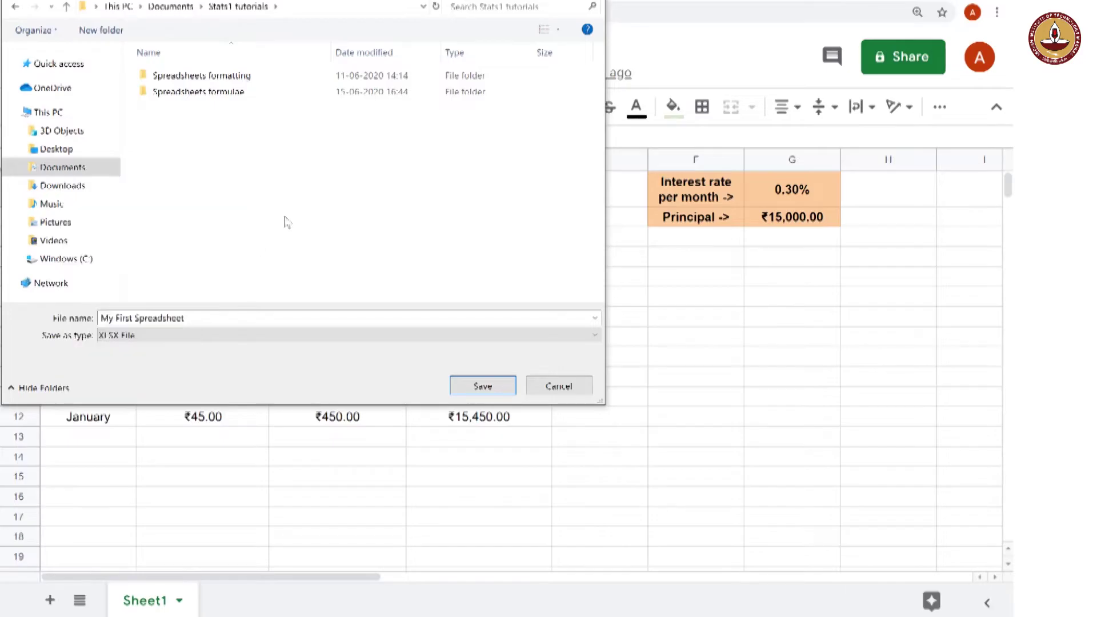
right_click(240, 132)
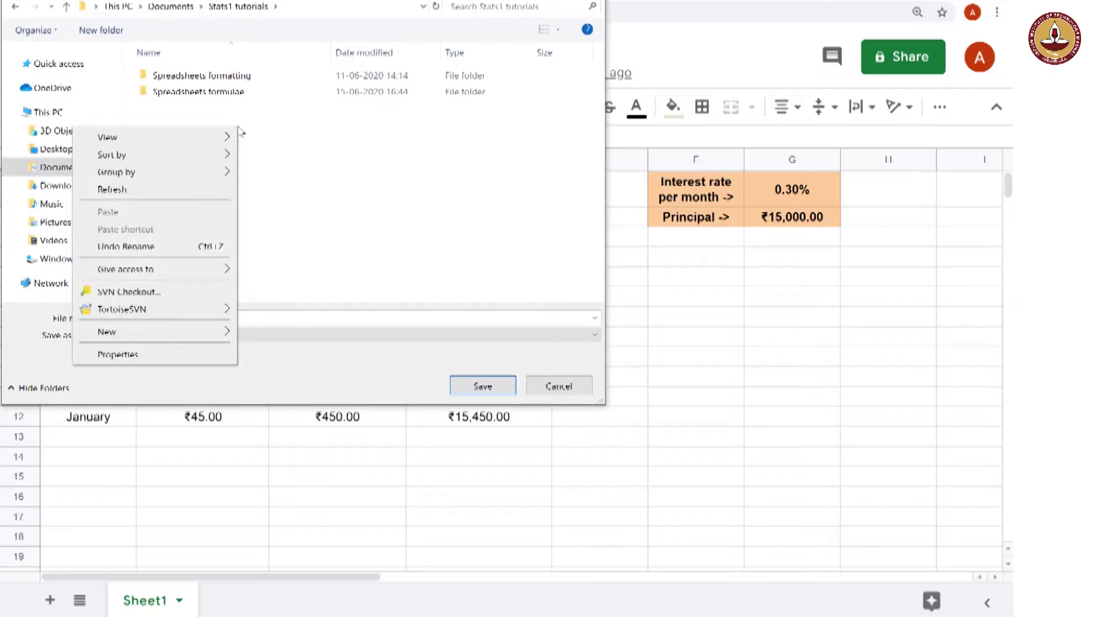
mouse_move(193, 334)
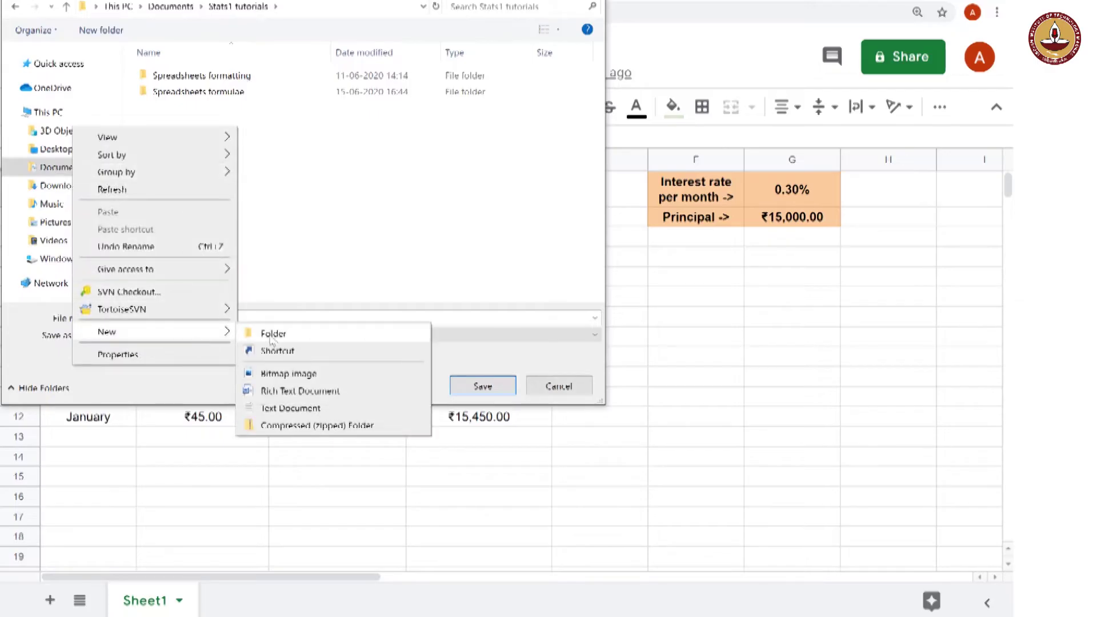
left_click(273, 335)
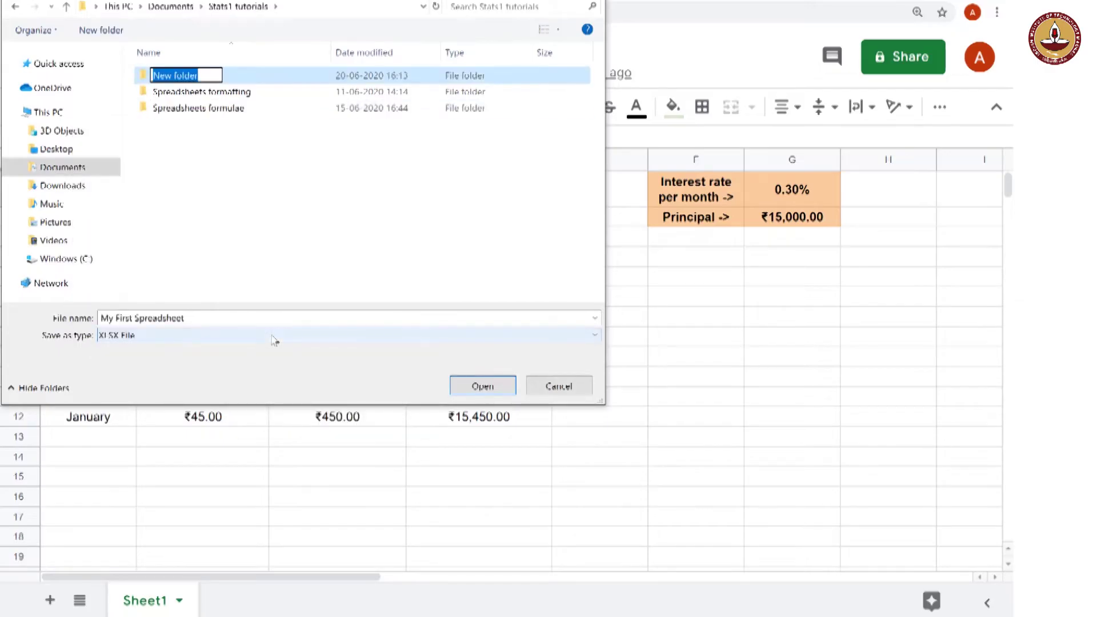
type("Do")
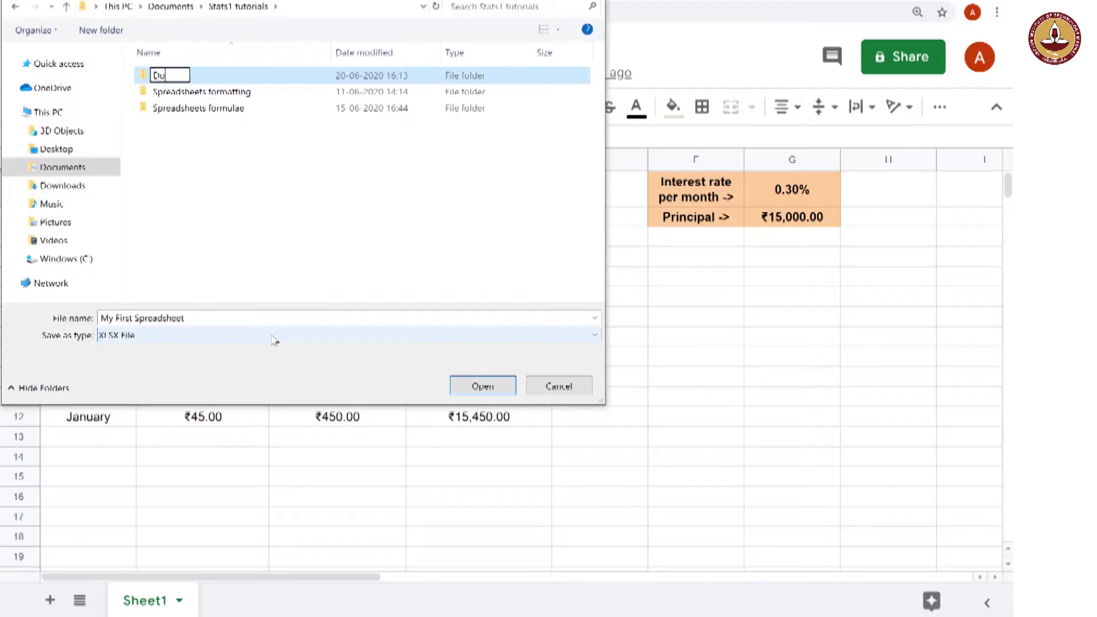
type("wnloading anf")
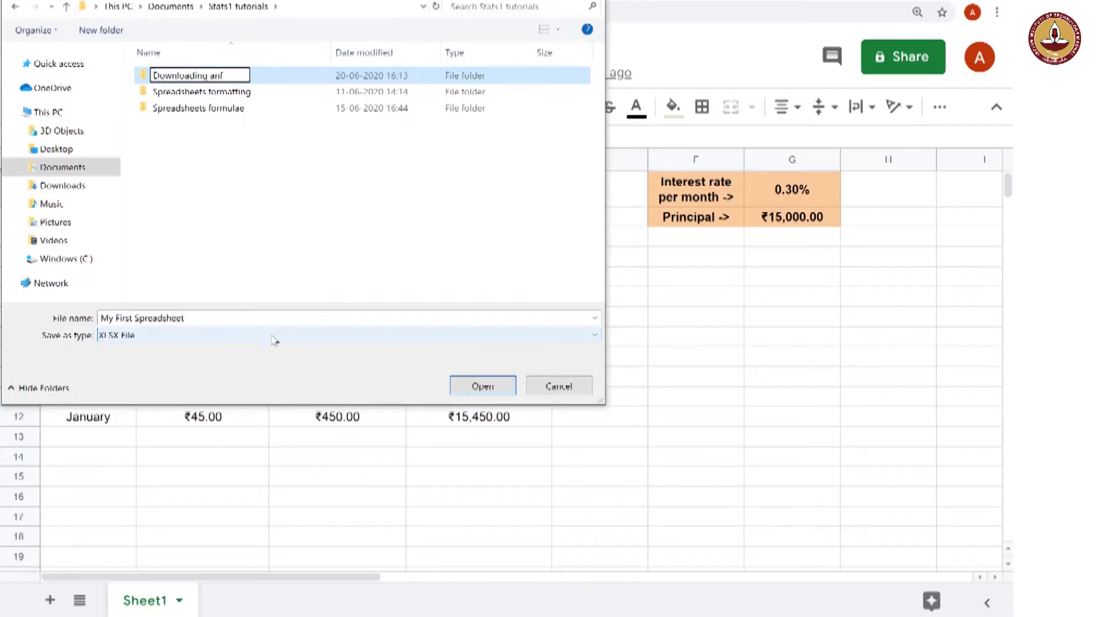
key("BackSpace")
type("d uplod")
key("BackSpace")
type("ading sp")
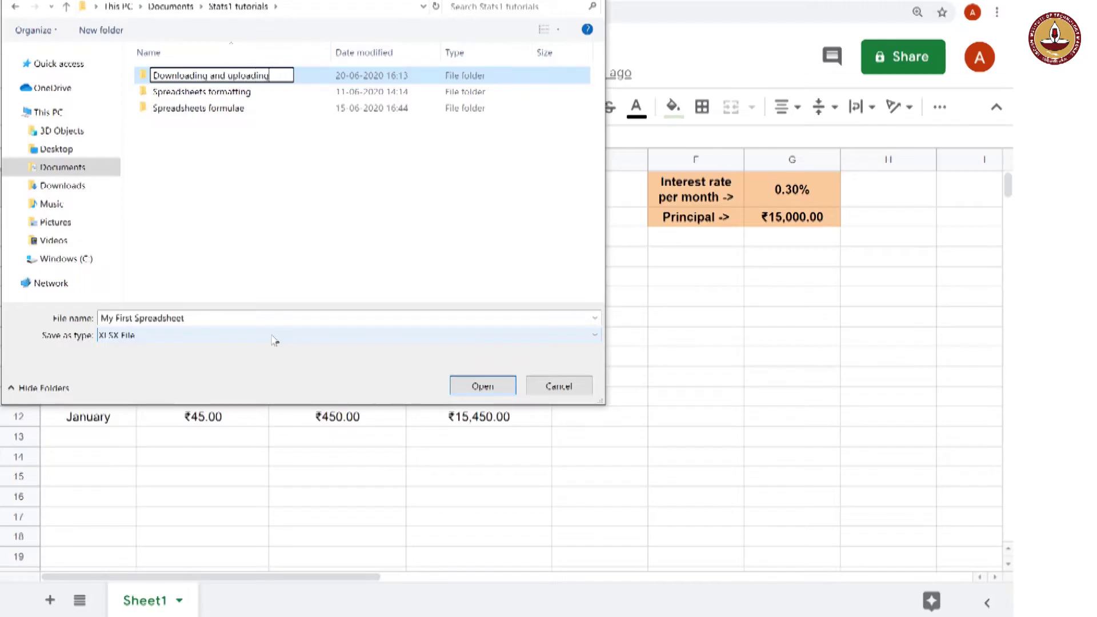
type("read")
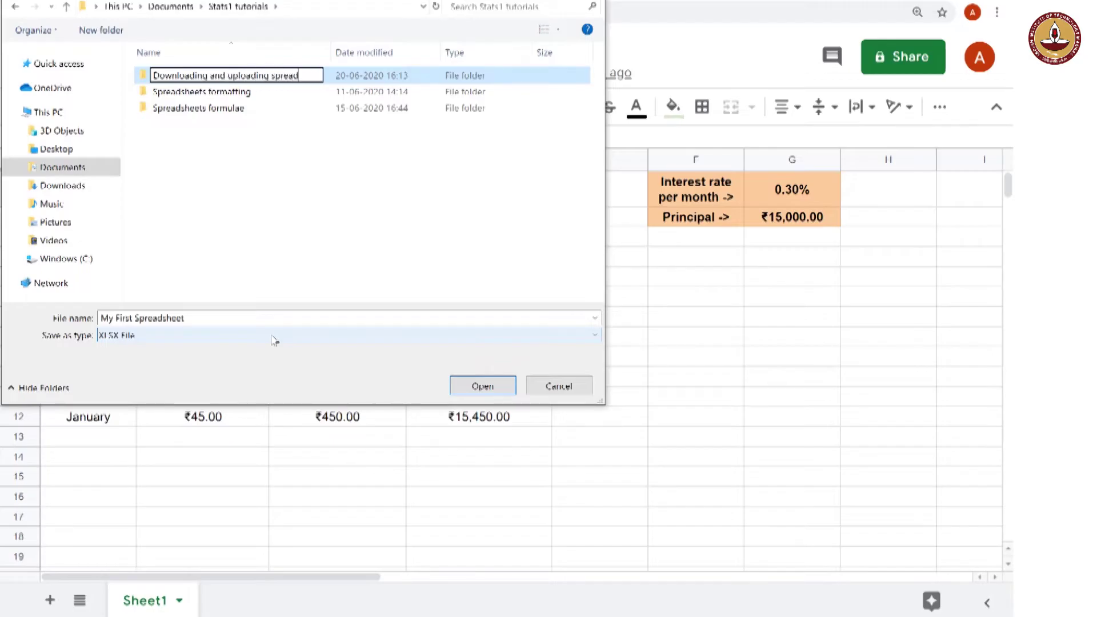
type("sheets")
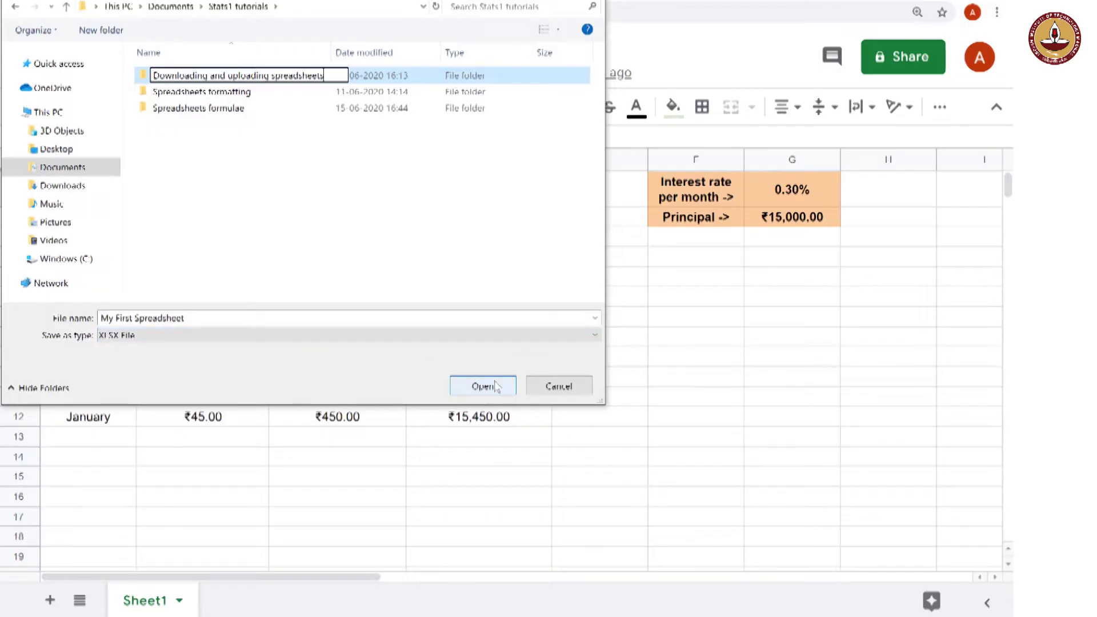
key("Return")
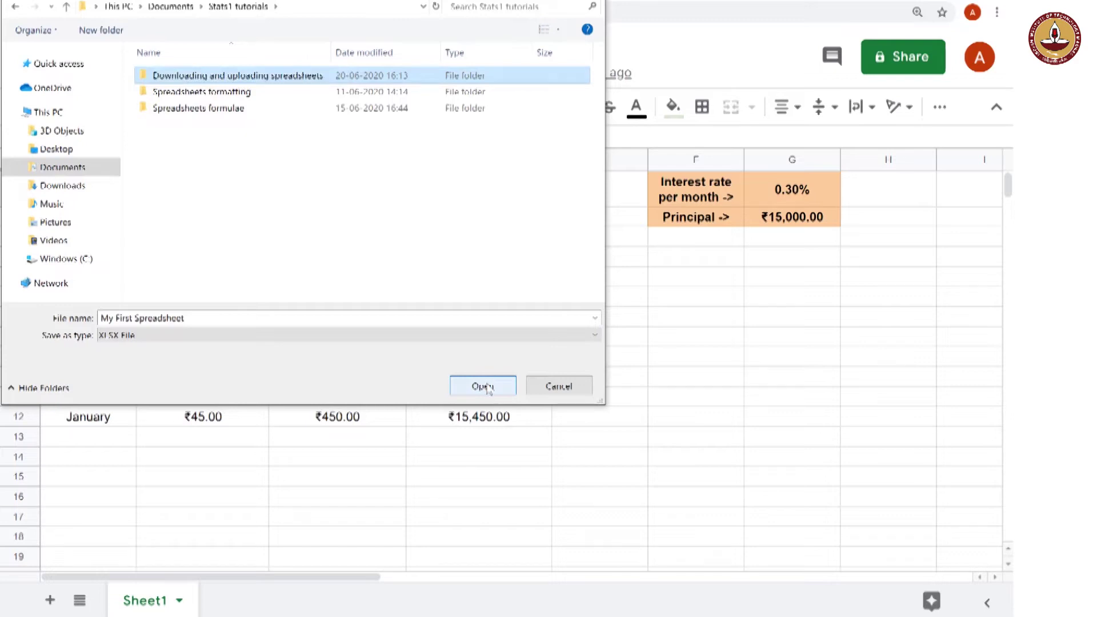
left_click(486, 387)
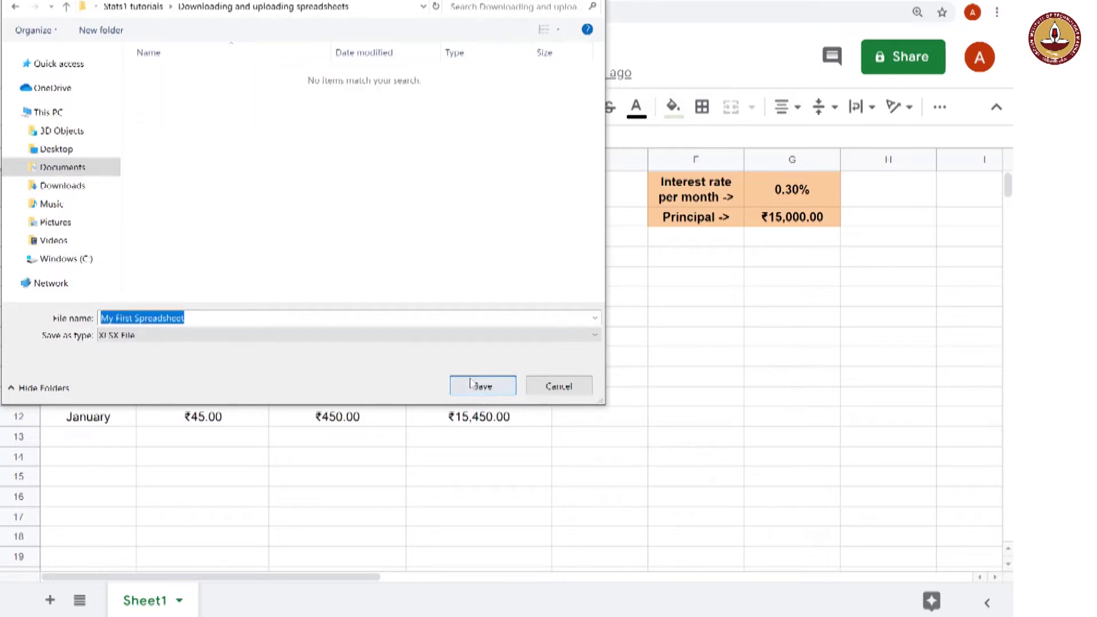
- Save My First Spreadsheet.xlsx into the new folder and view it on Chrome's Downloads page
left_click(470, 384)
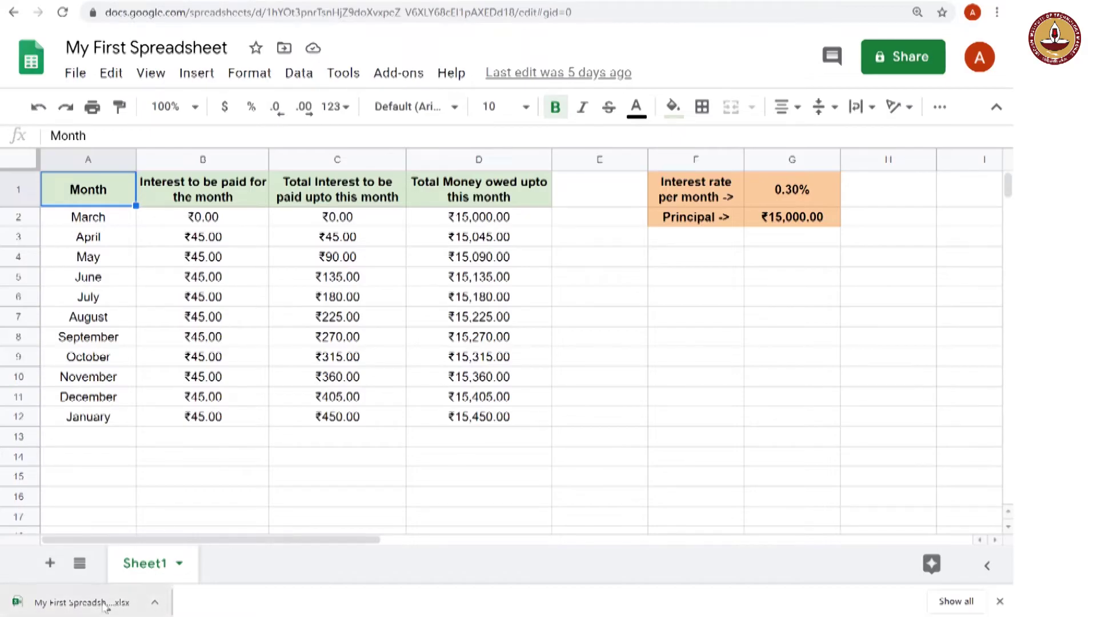
left_click(997, 12)
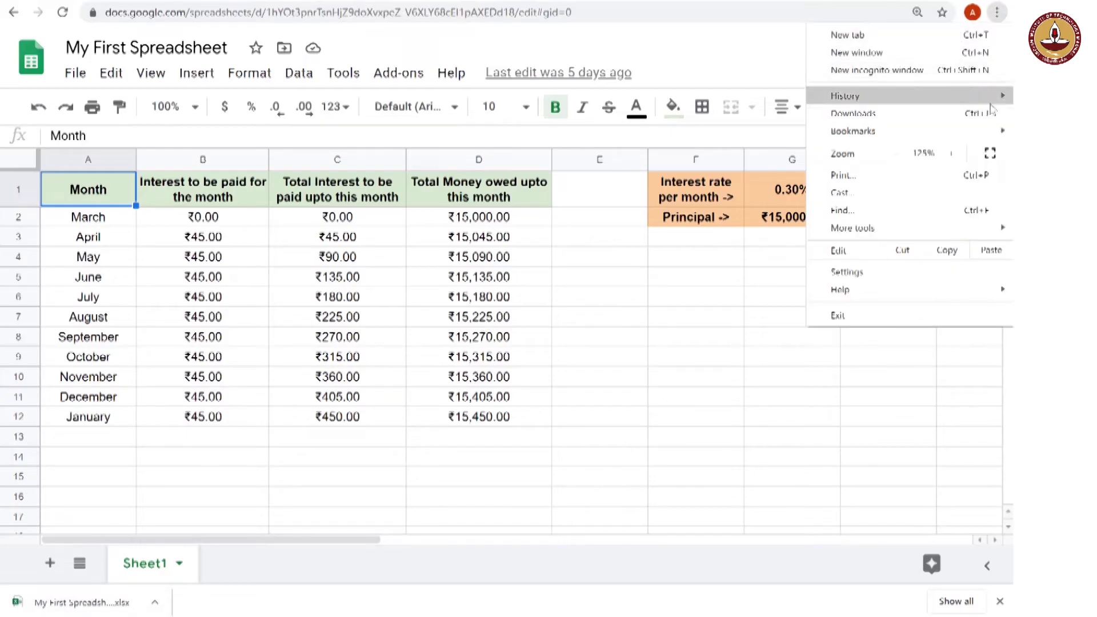
left_click(989, 116)
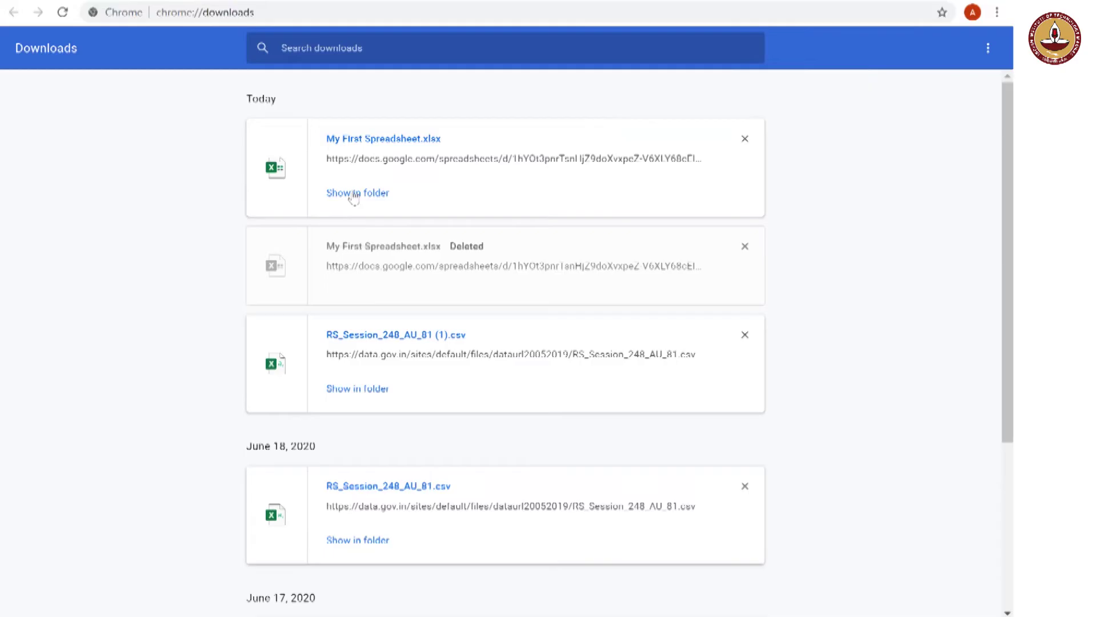
- Reveal the downloaded My First Spreadsheet in a maximized Explorer window and open it in Excel
left_click(353, 194)
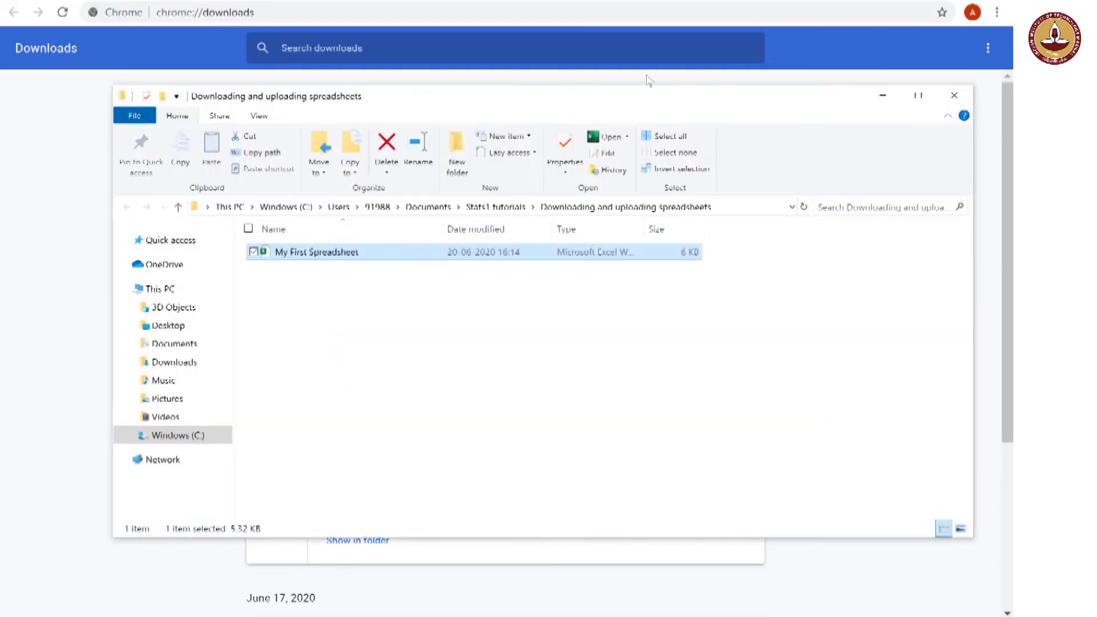
double_click(572, 95)
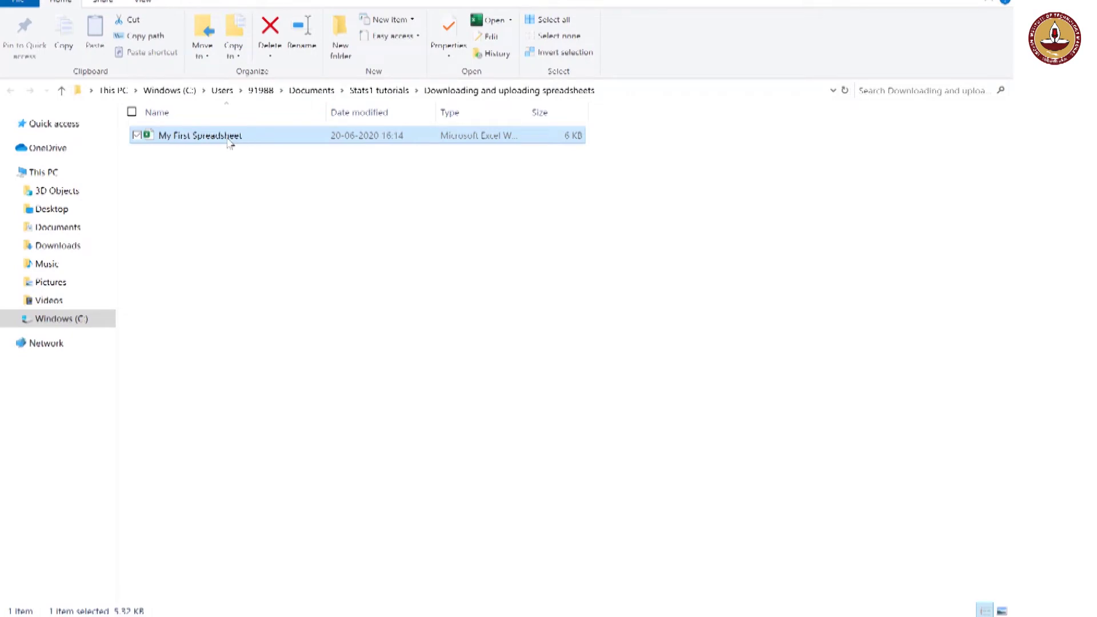
double_click(200, 135)
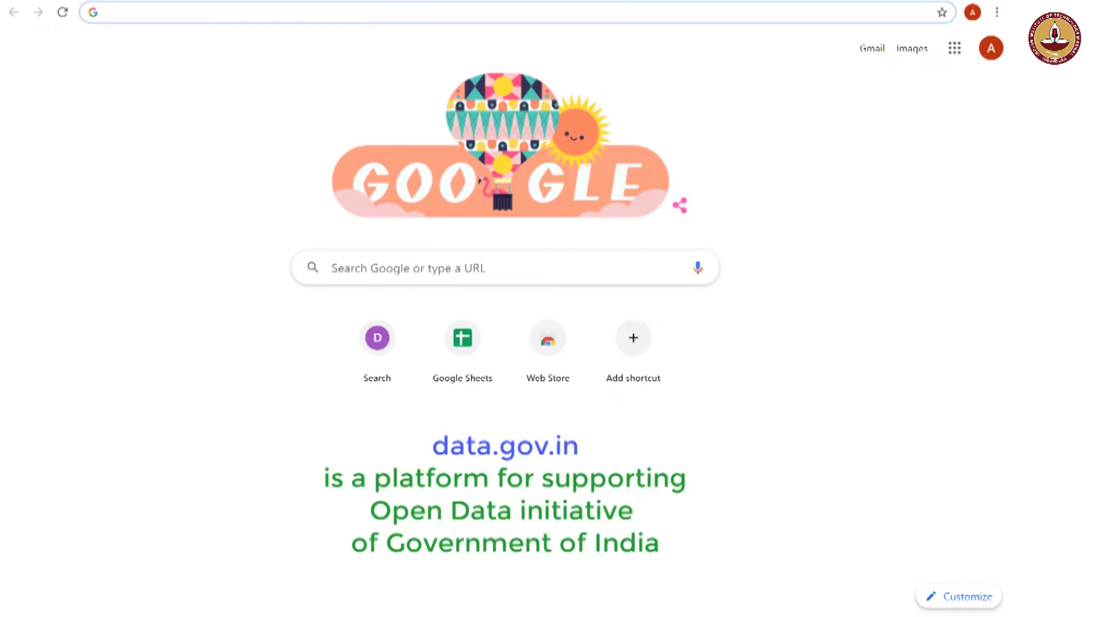
- Go to data.gov.in and search the portal for 'traffic'
type("data")
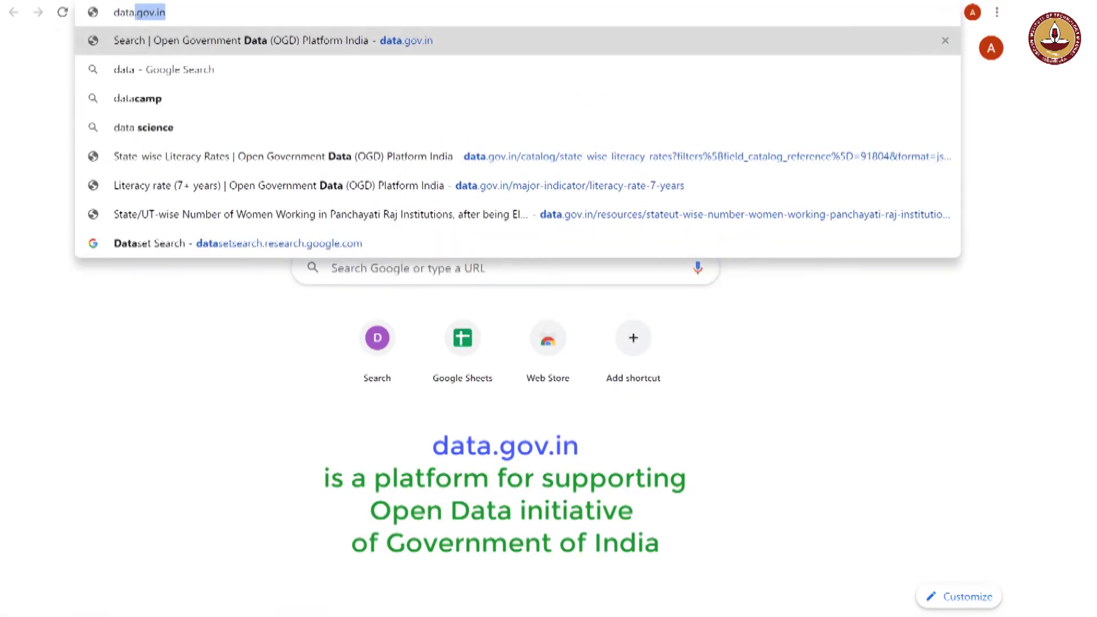
key("Return")
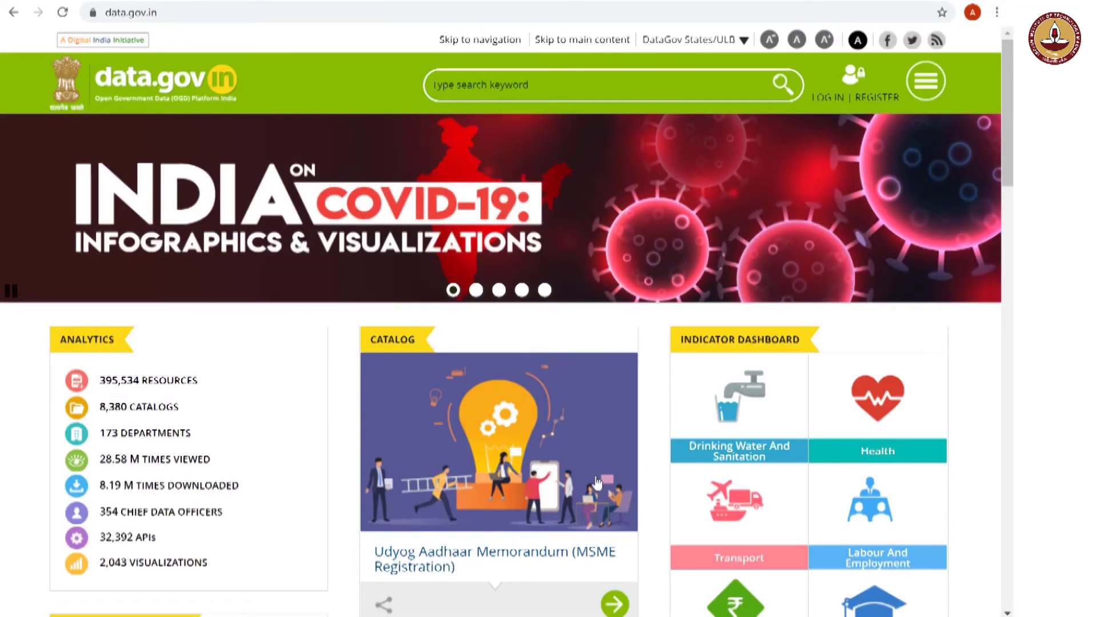
scroll(596, 483, "down", 3)
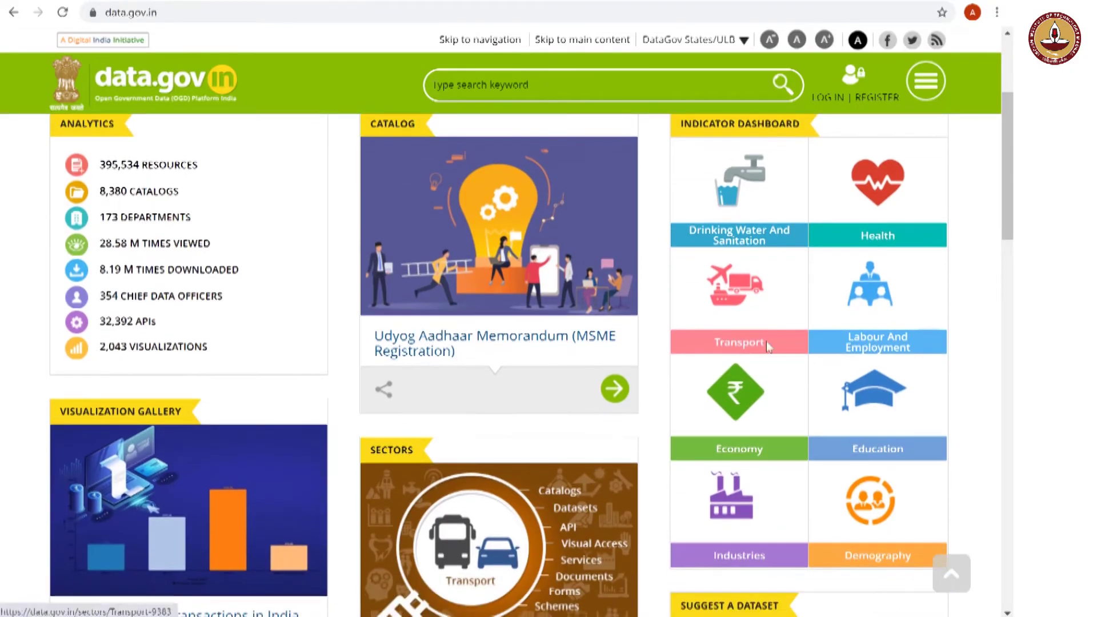
left_click(536, 88)
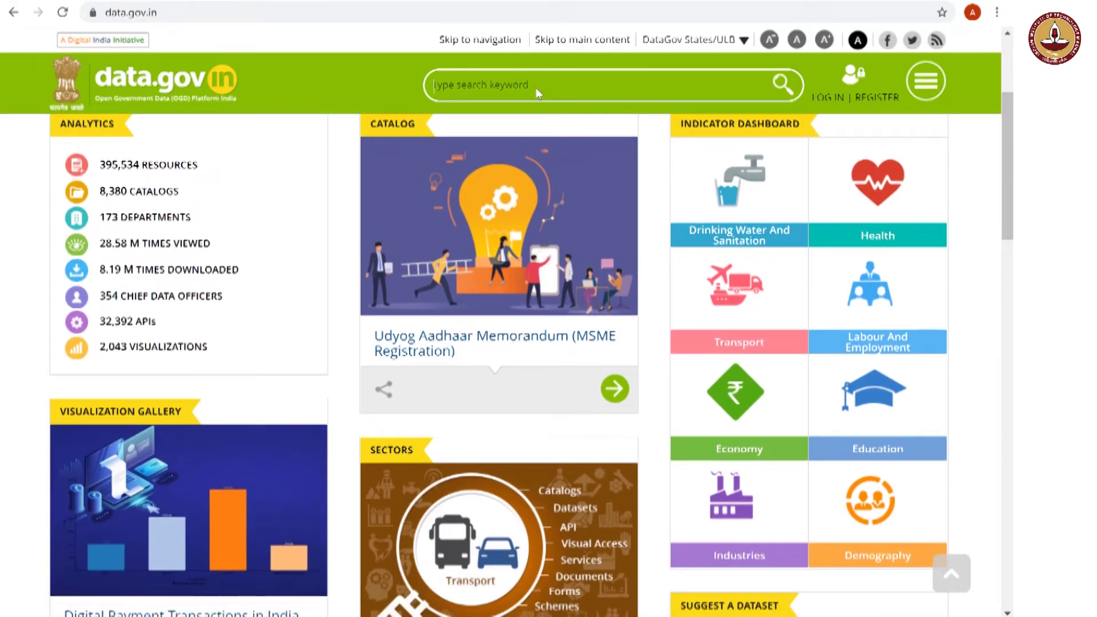
type("traaffic")
key("Left")
key("Left")
key("Left")
key("Left")
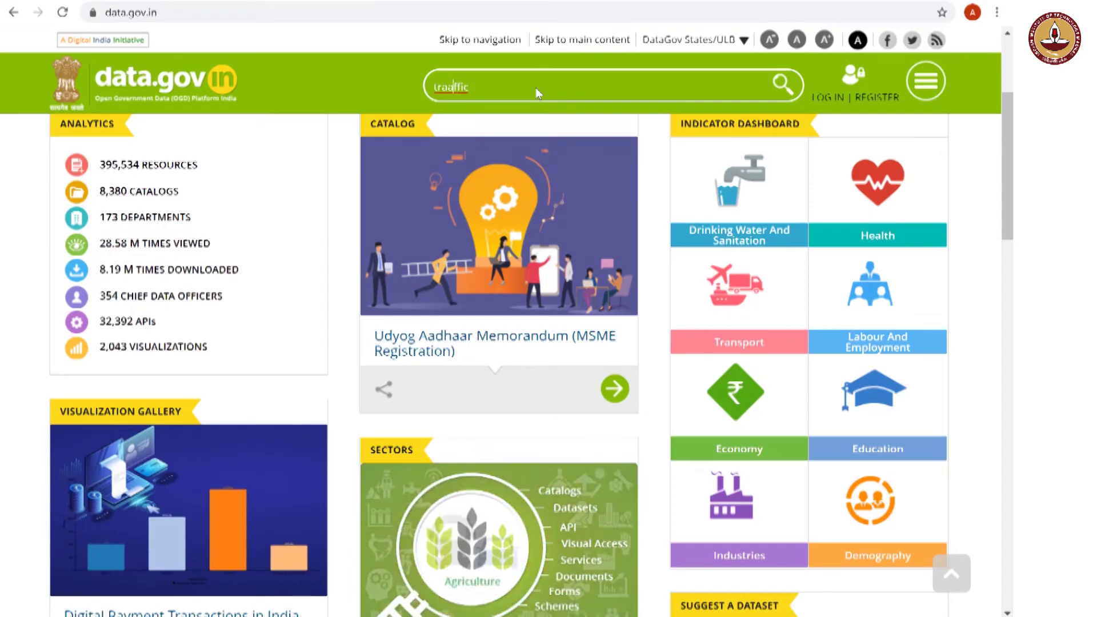
key("BackSpace")
key("Return")
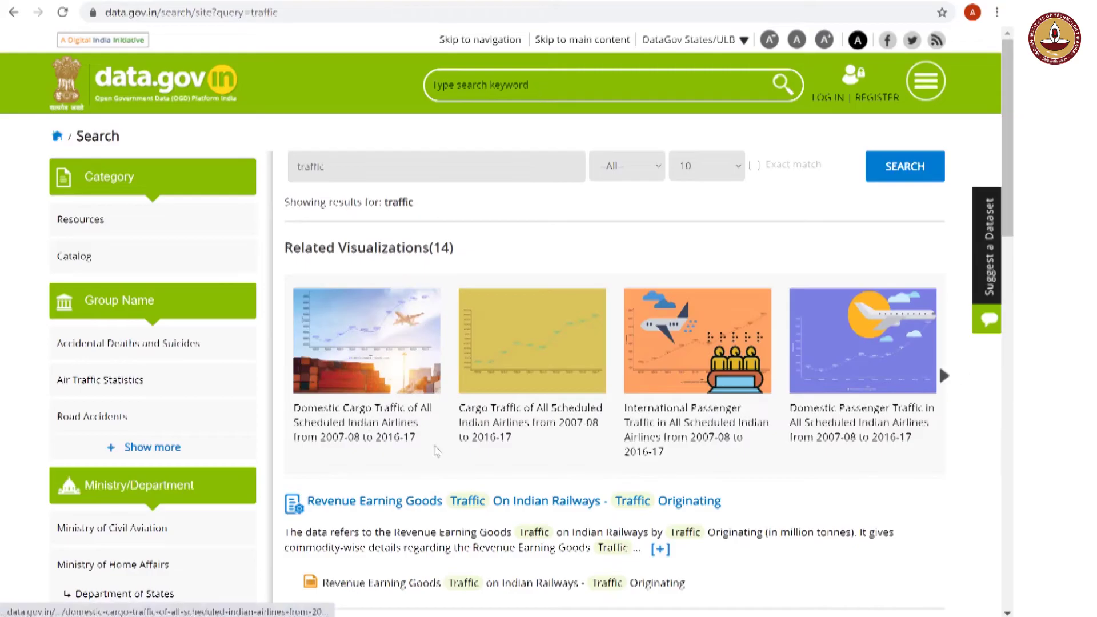
- Open the International Air Traffic Data catalog from the results and start its CSV download
scroll(497, 477, "down", 1)
scroll(497, 478, "down", 2)
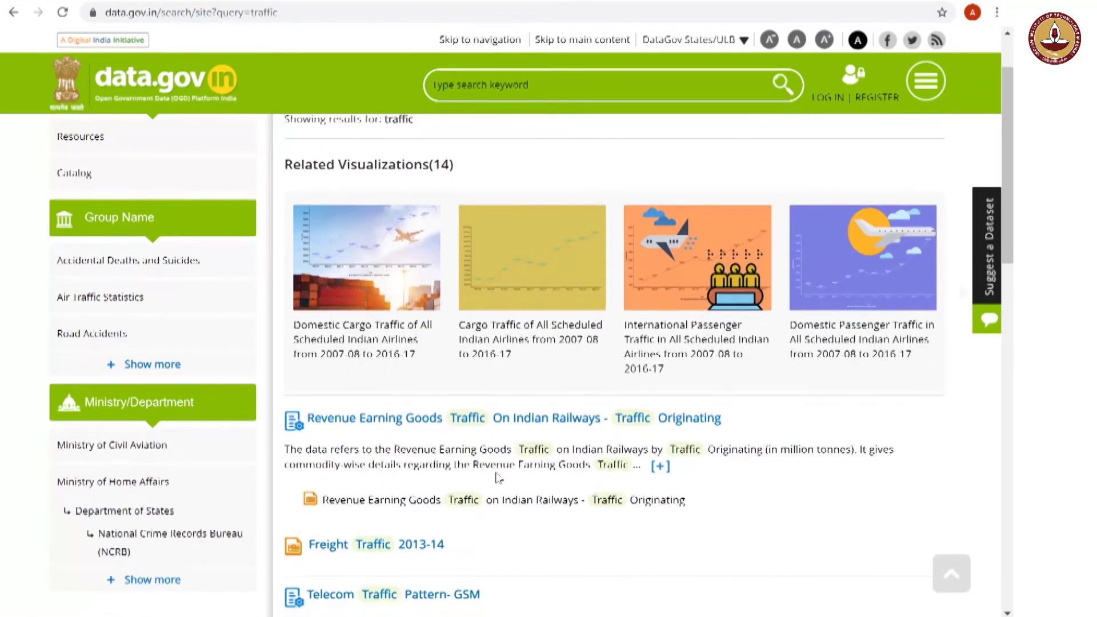
scroll(483, 335, "down", 5)
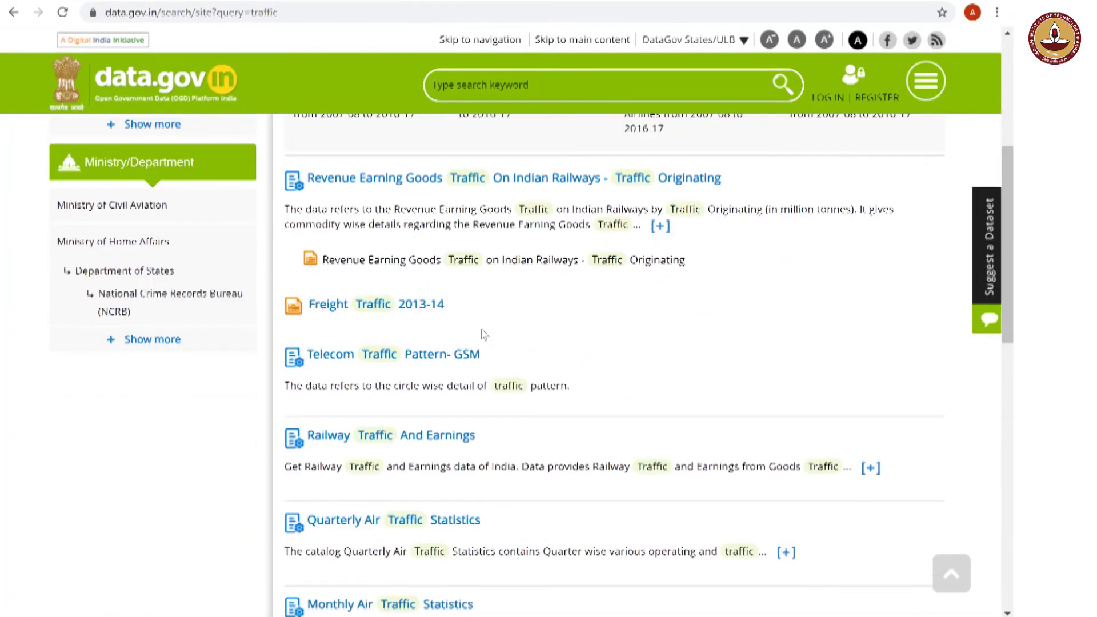
scroll(484, 334, "down", 2)
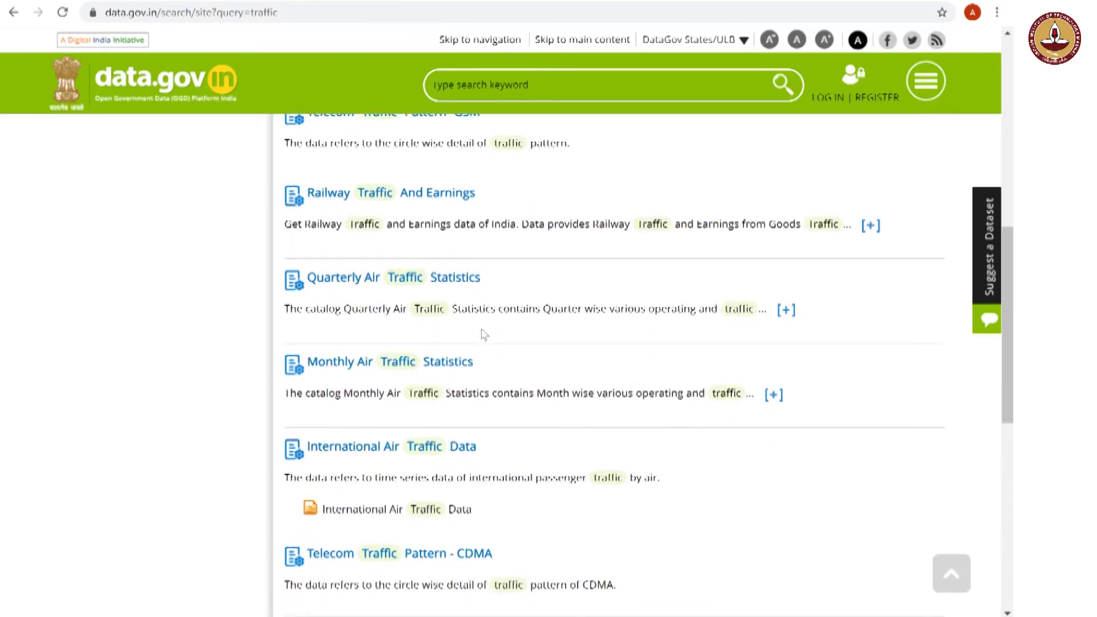
left_click(398, 441)
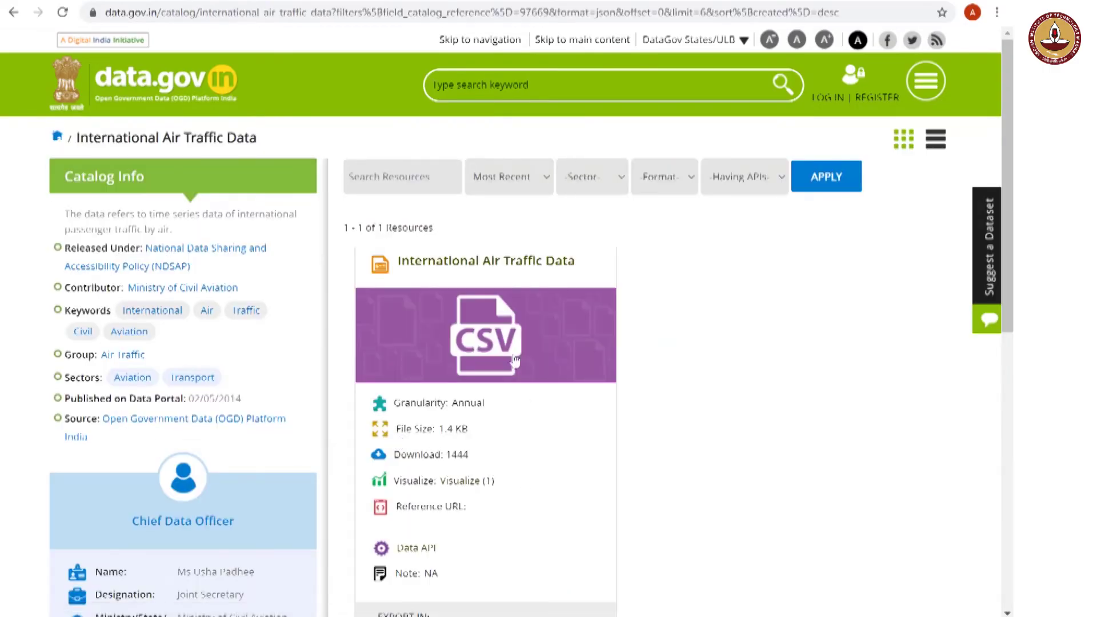
scroll(548, 521, "down", 1)
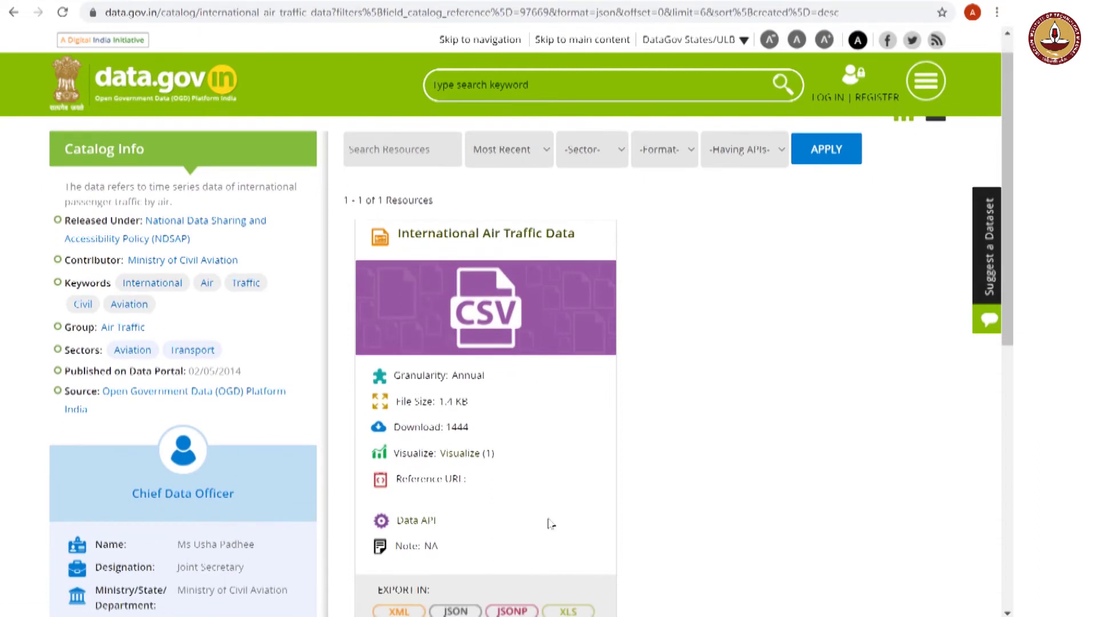
left_click(485, 322)
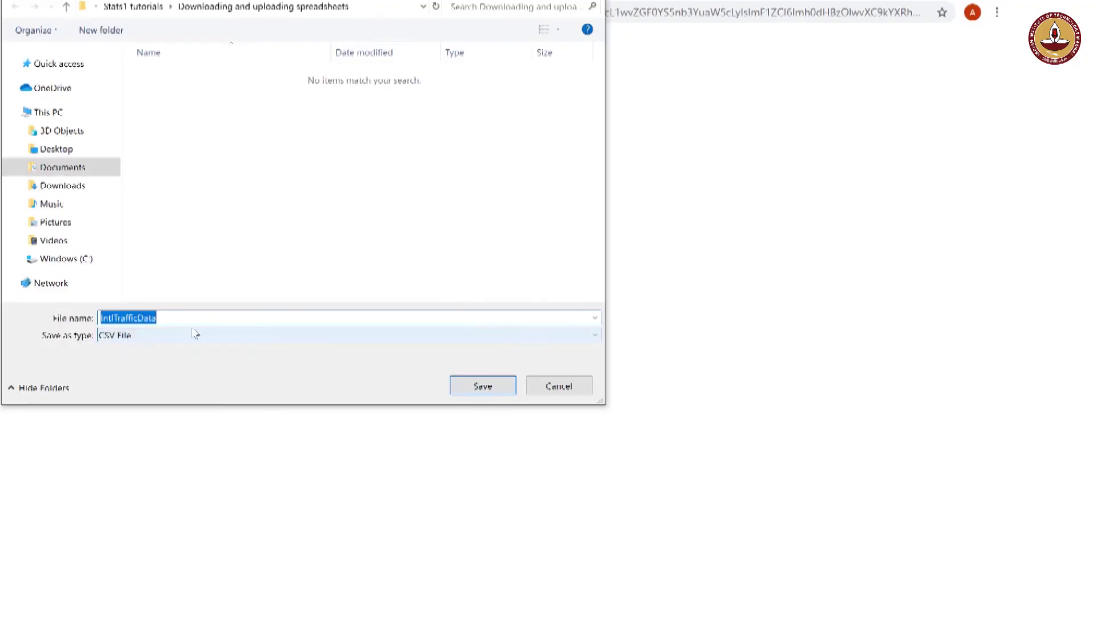
- Save the air traffic dataset as IntlTrafficData.csv
left_click(482, 387)
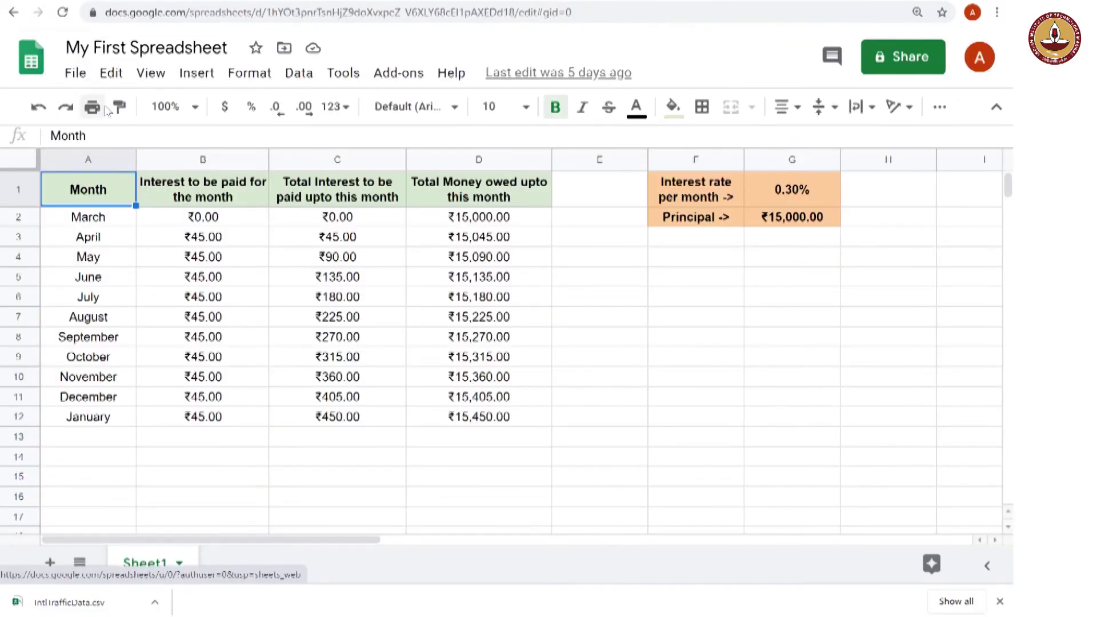
- Create a Blank untitled spreadsheet from the Sheets home page
left_click(34, 51)
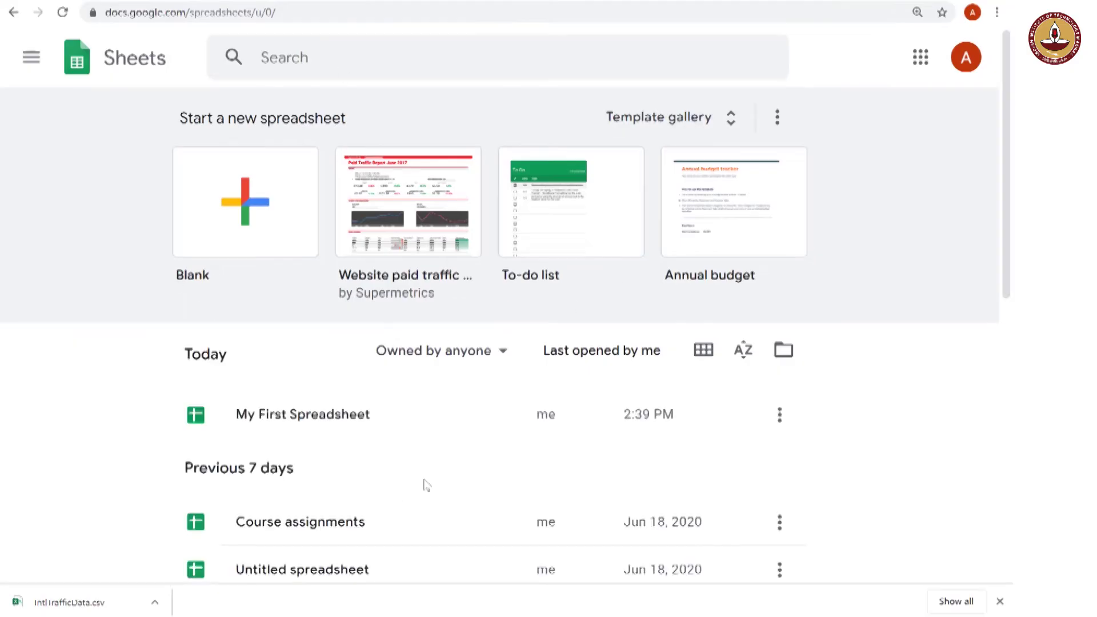
left_click(247, 222)
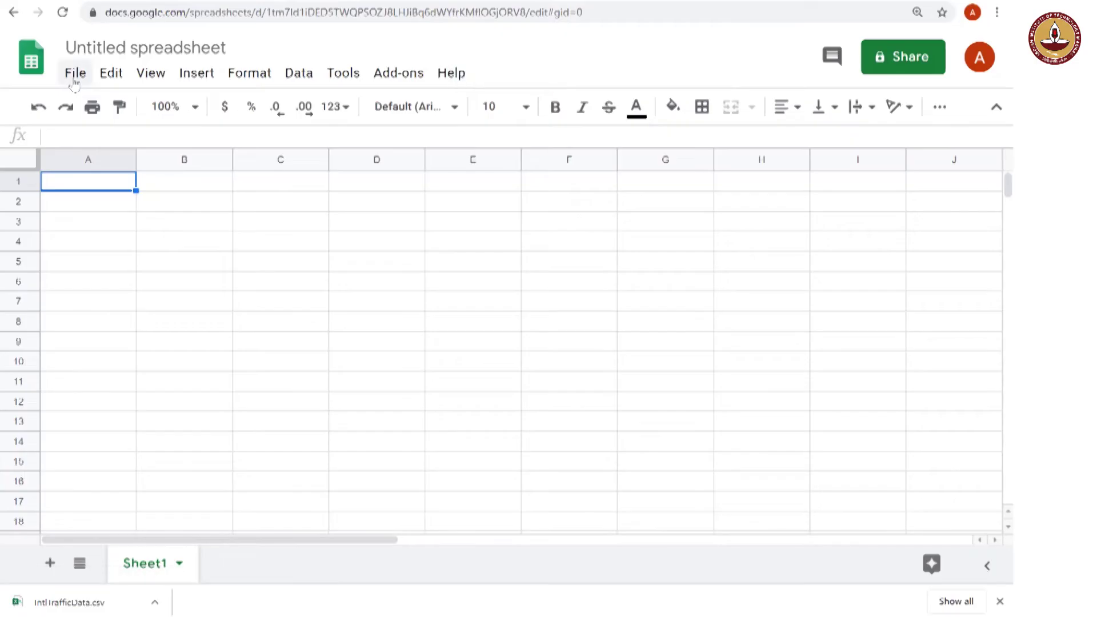
- Upload IntlTrafficData.csv through File > Open's Upload tab by dragging it from the download bar
left_click(75, 80)
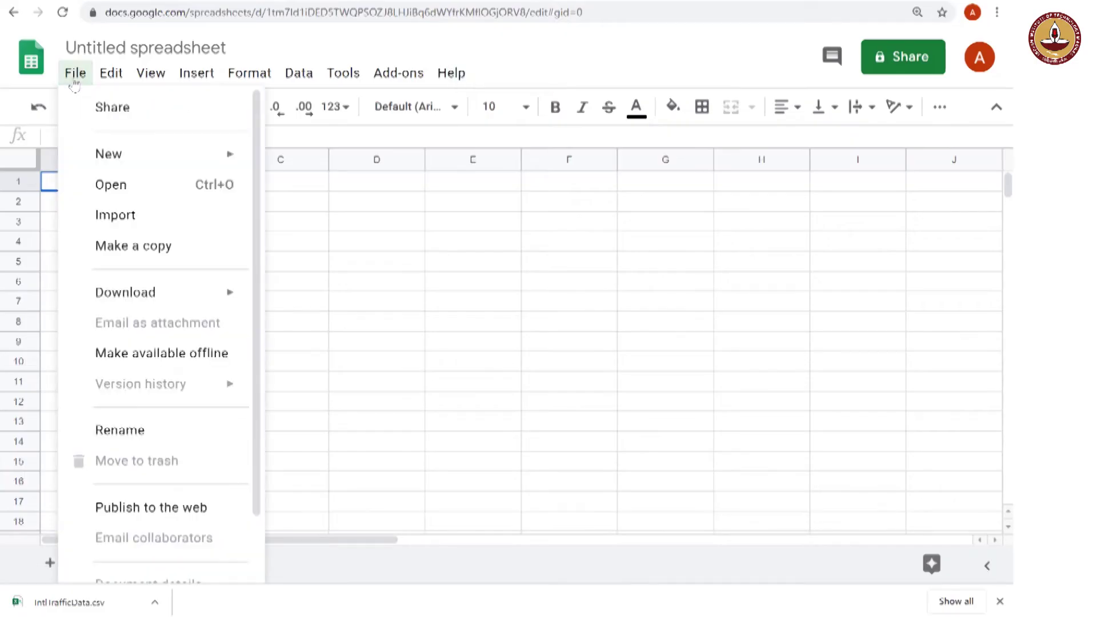
left_click(133, 195)
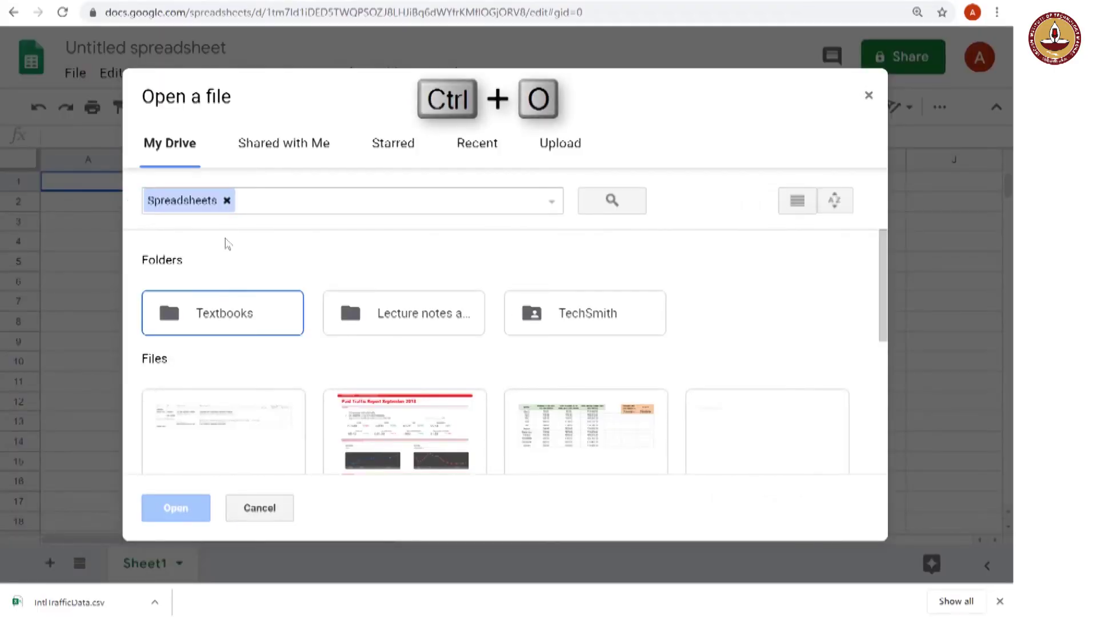
left_click(554, 151)
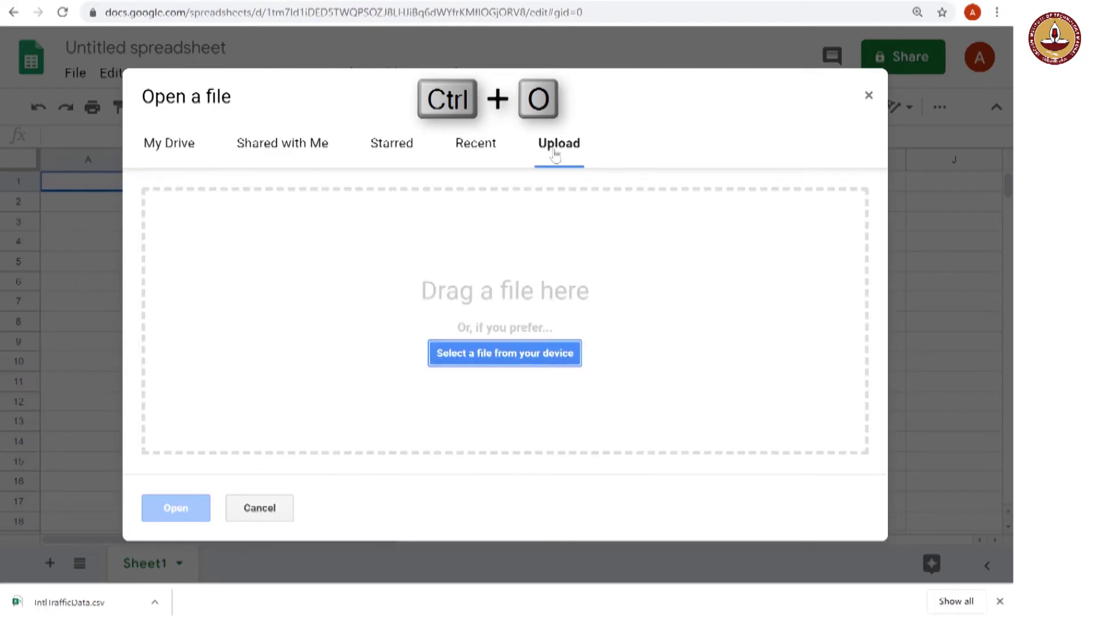
left_click(490, 353)
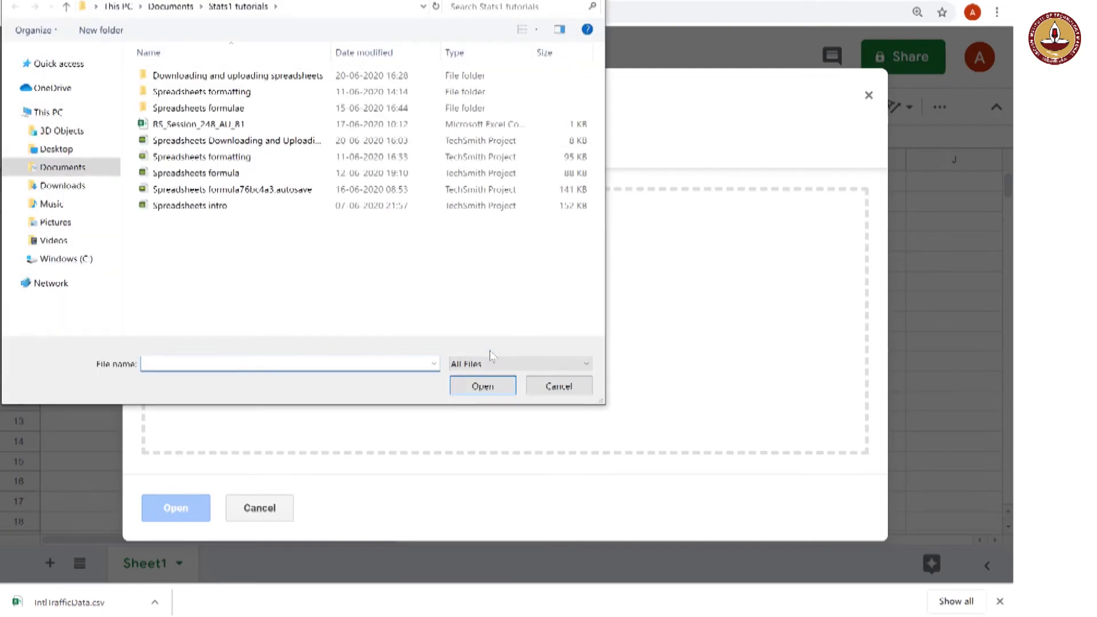
left_click(568, 392)
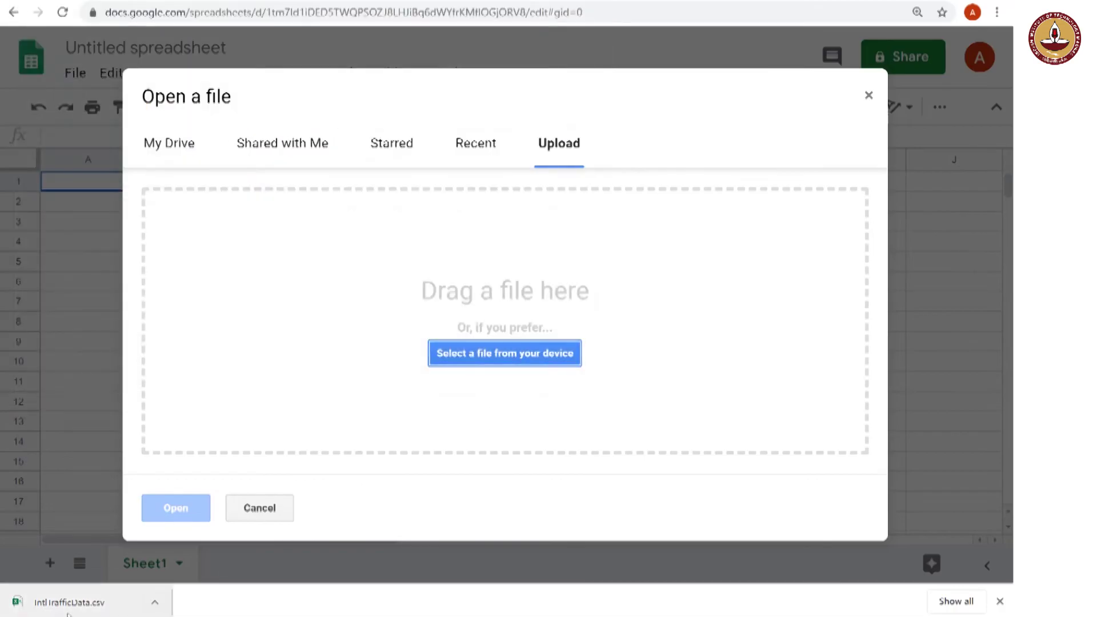
left_click_drag(67, 614, 355, 394)
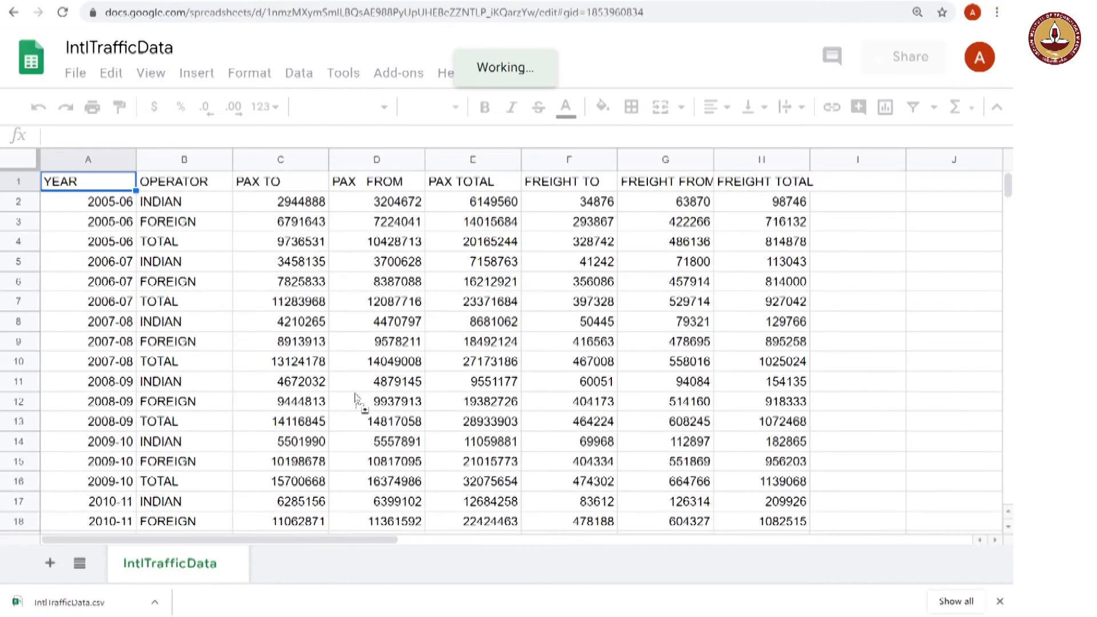
- Scroll down through the IntlTrafficData rows from 2005-06 to 2011-12 and back to the top
scroll(355, 400, "down", 5)
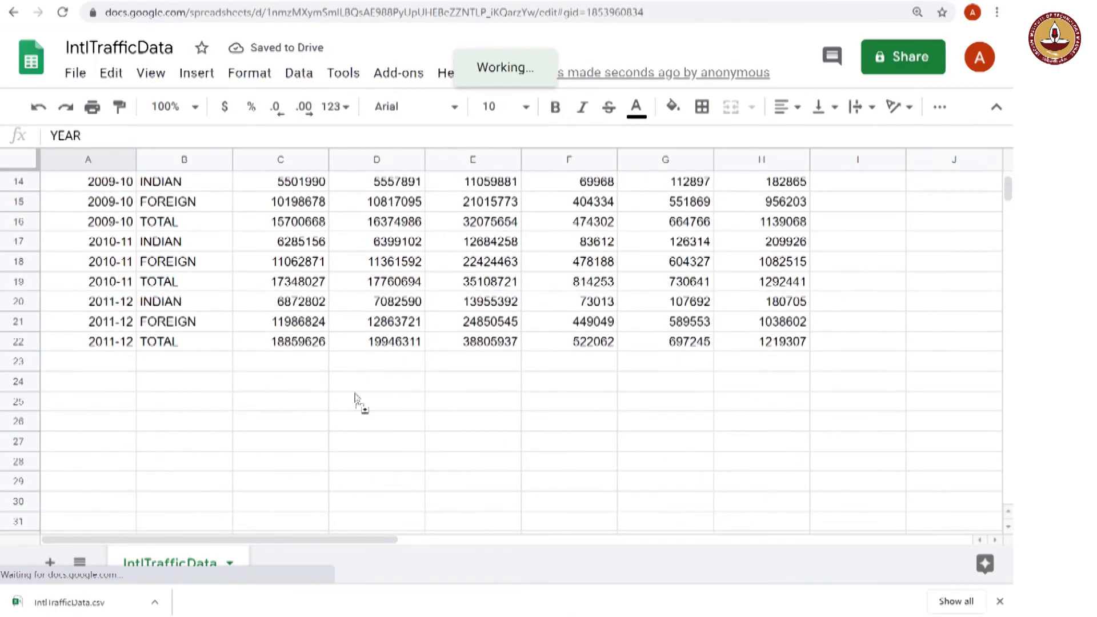
scroll(355, 400, "up", 5)
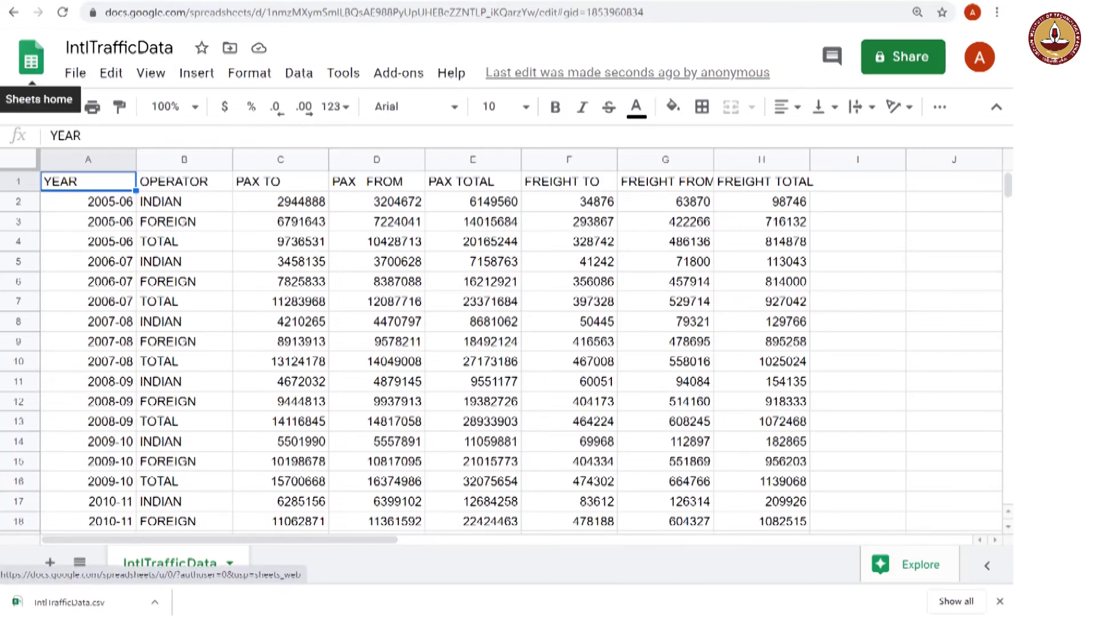
- Go from the Sheets home page to My Drive using the Google apps grid
left_click(50, 60)
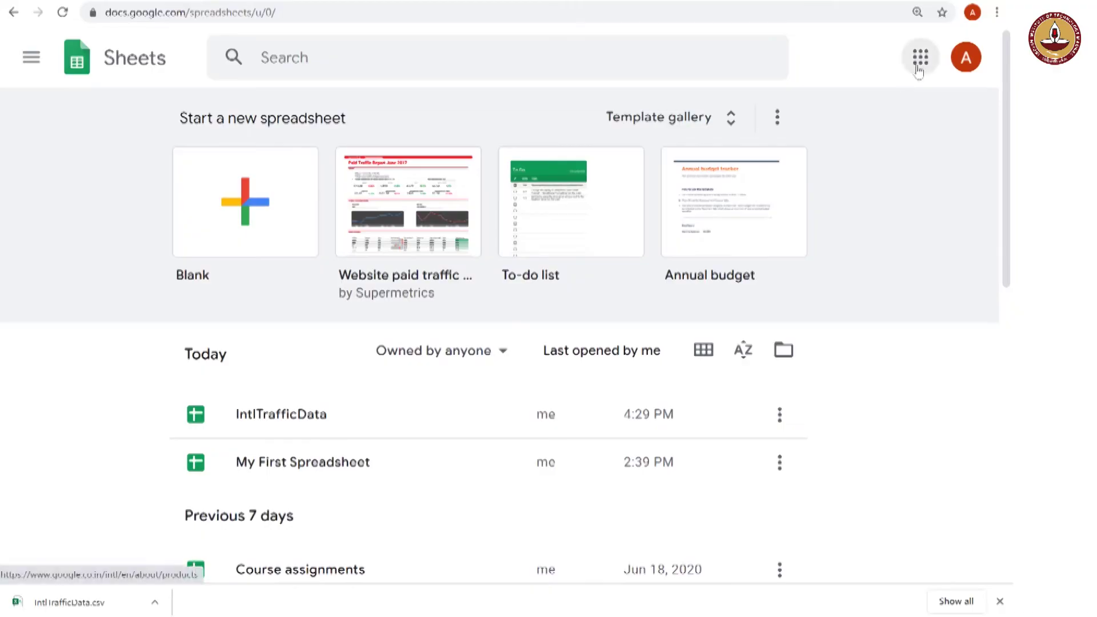
left_click(919, 62)
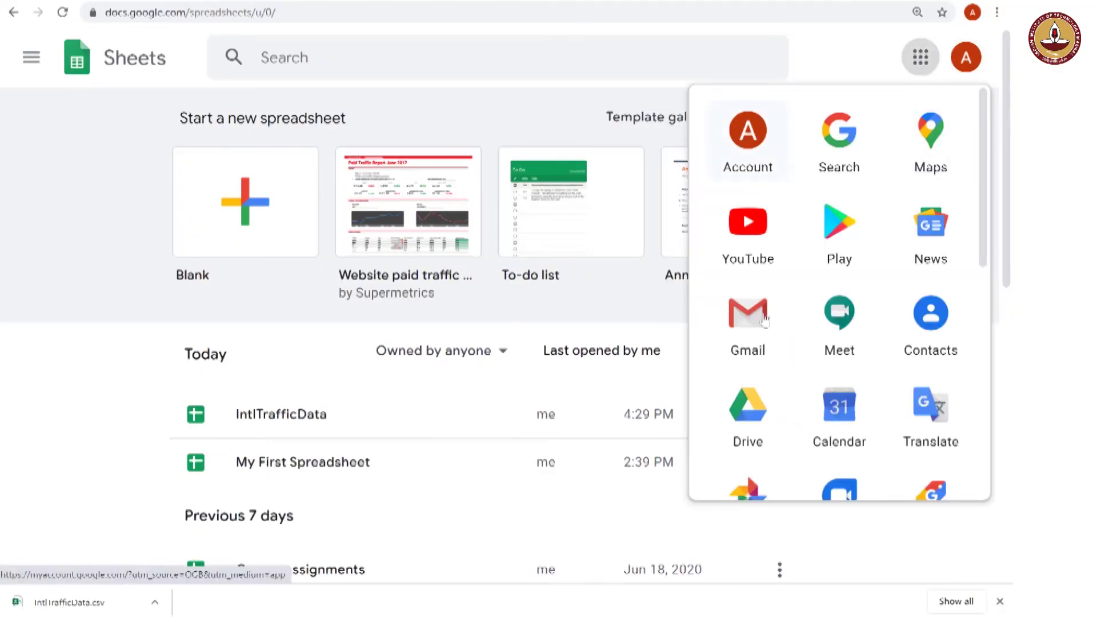
left_click(728, 422)
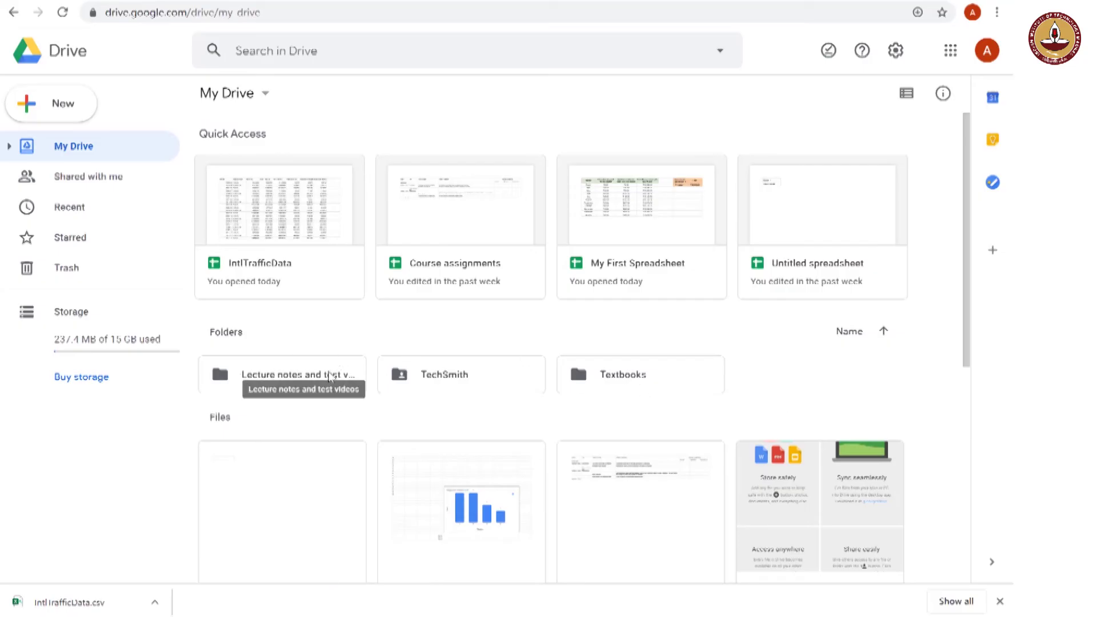
double_click(330, 377)
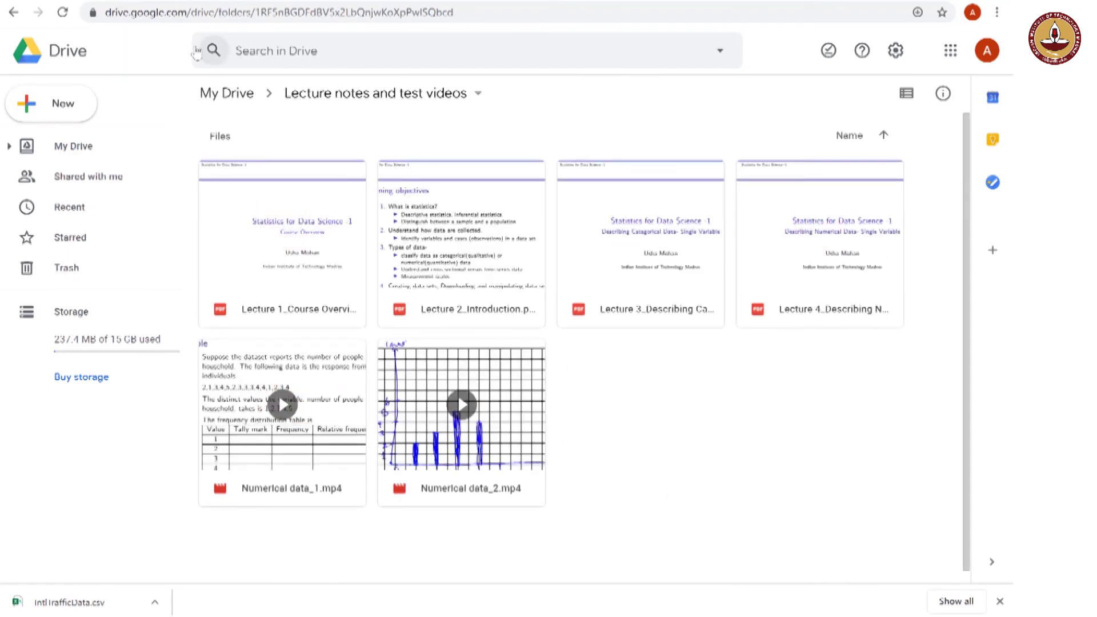
left_click(228, 94)
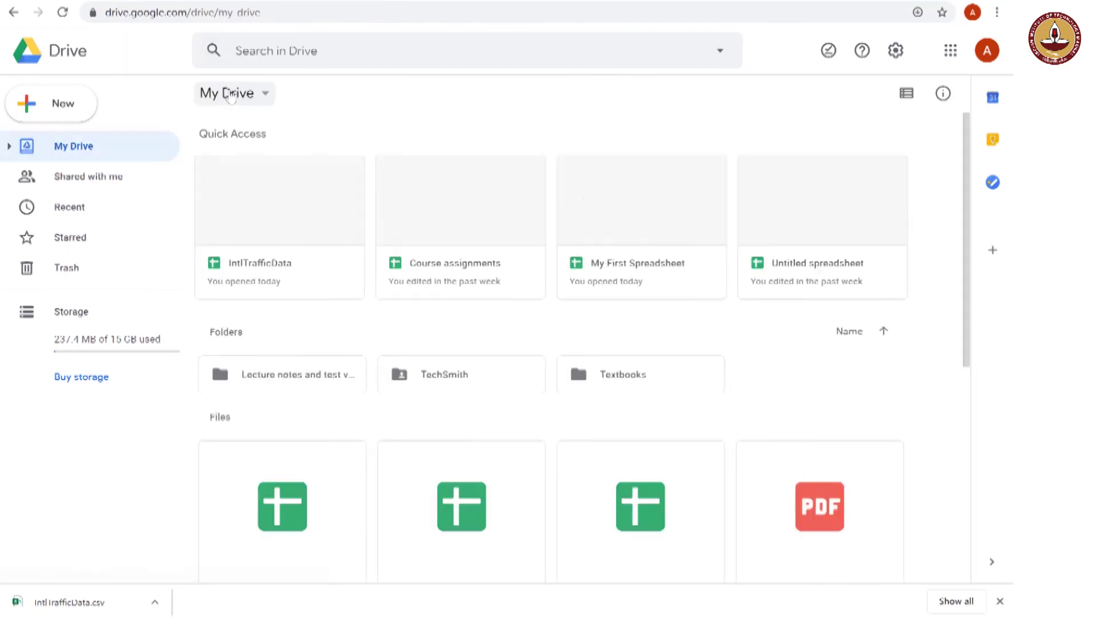
double_click(469, 389)
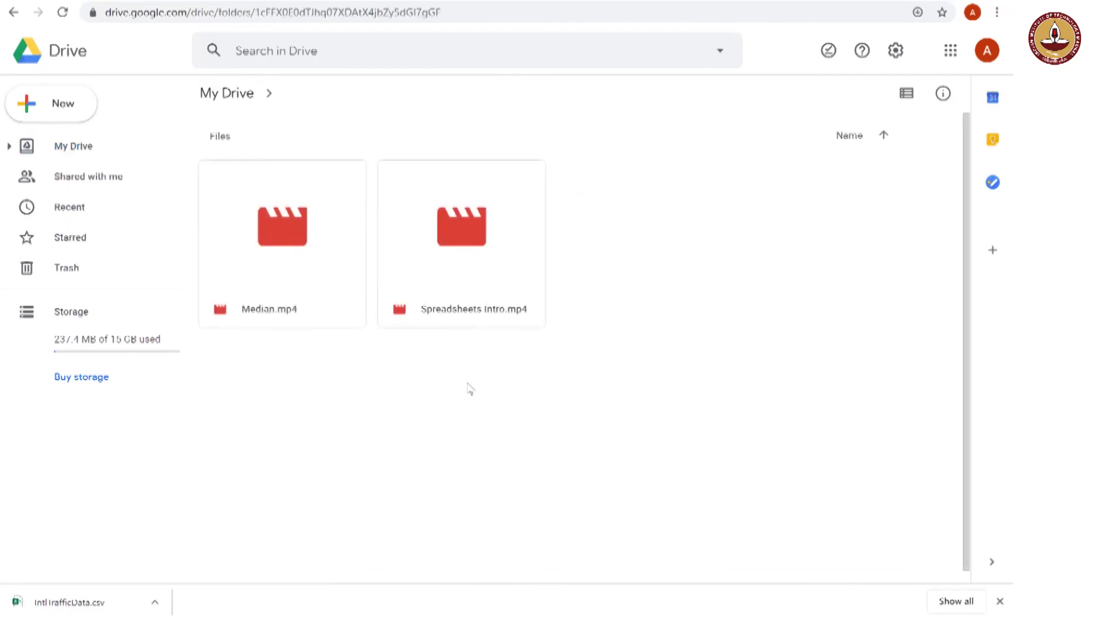
left_click(241, 95)
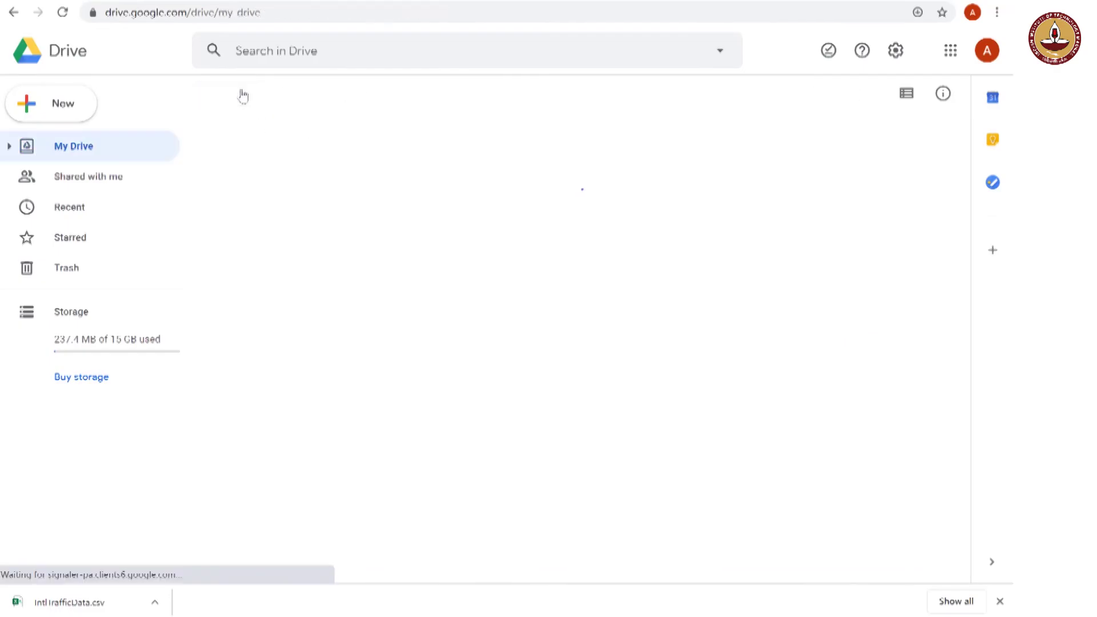
scroll(456, 325, "down", 1)
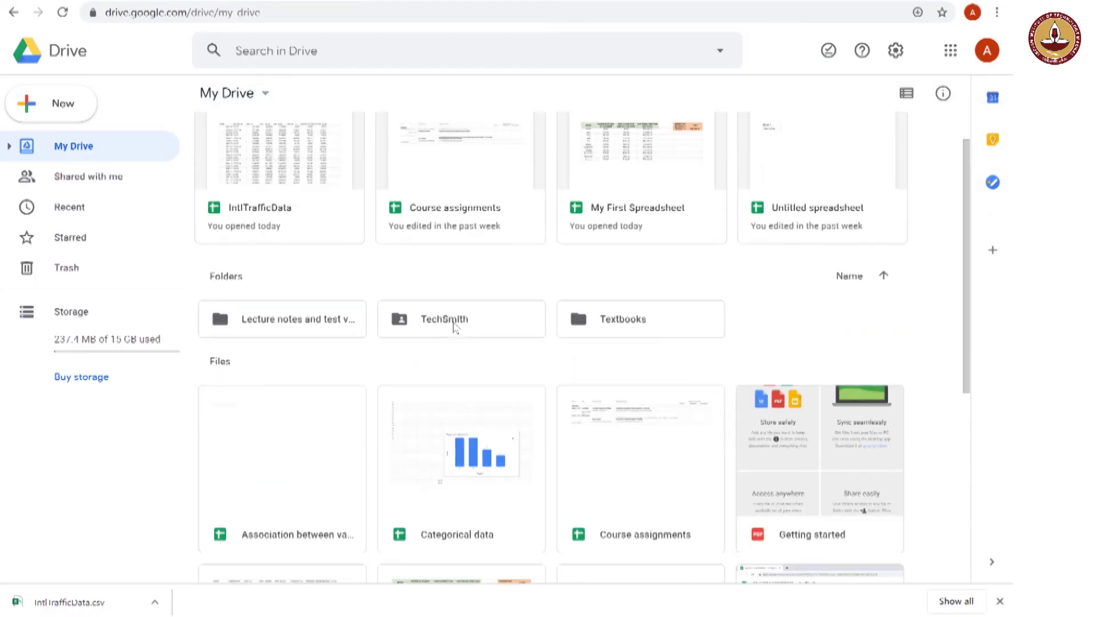
scroll(455, 326, "up", 1)
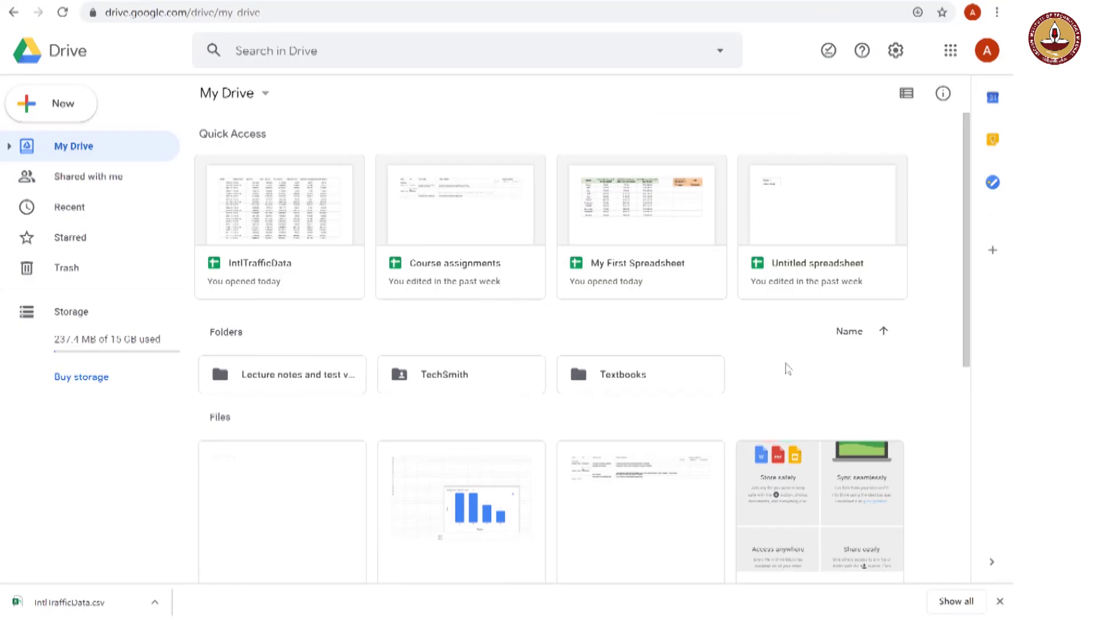
- Add a folder named 'Spreadsheets' to My Drive from the right-click menu
right_click(786, 370)
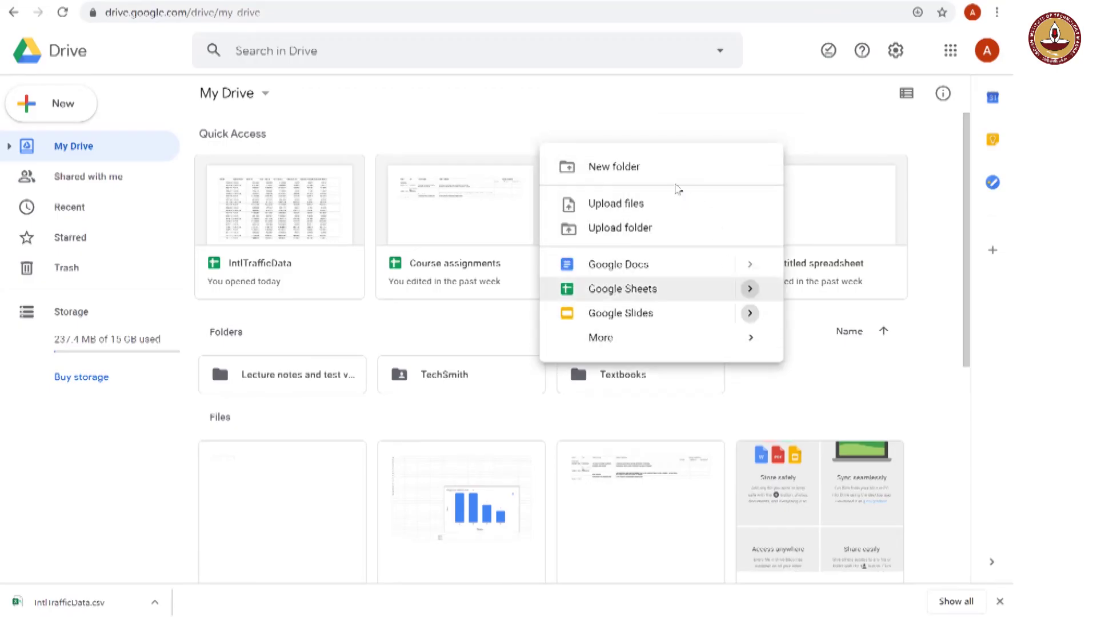
left_click(644, 171)
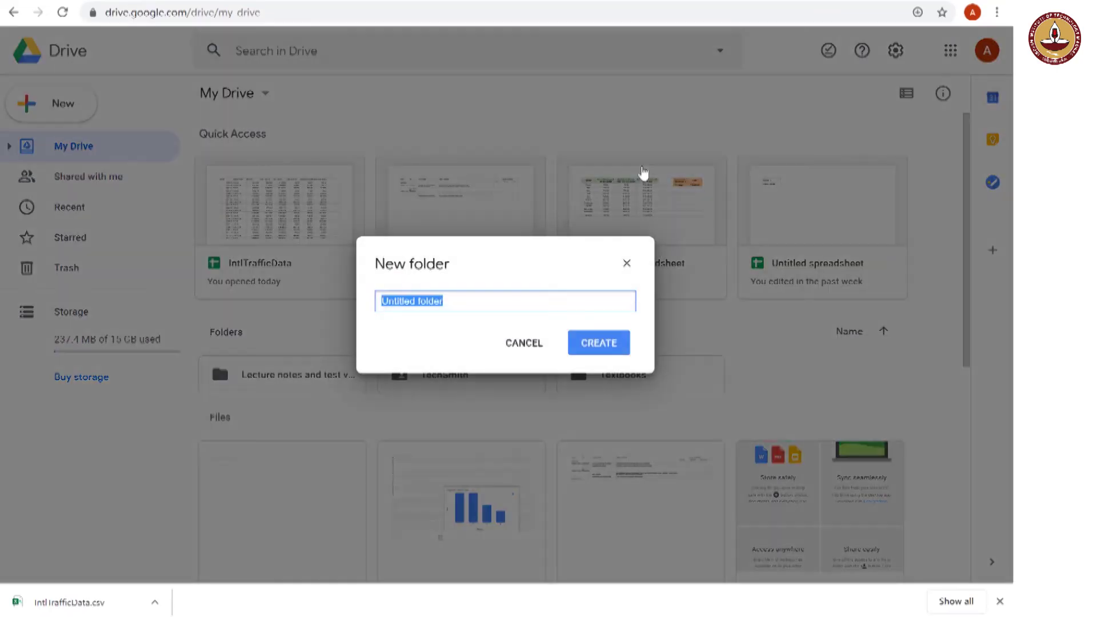
type("Spr")
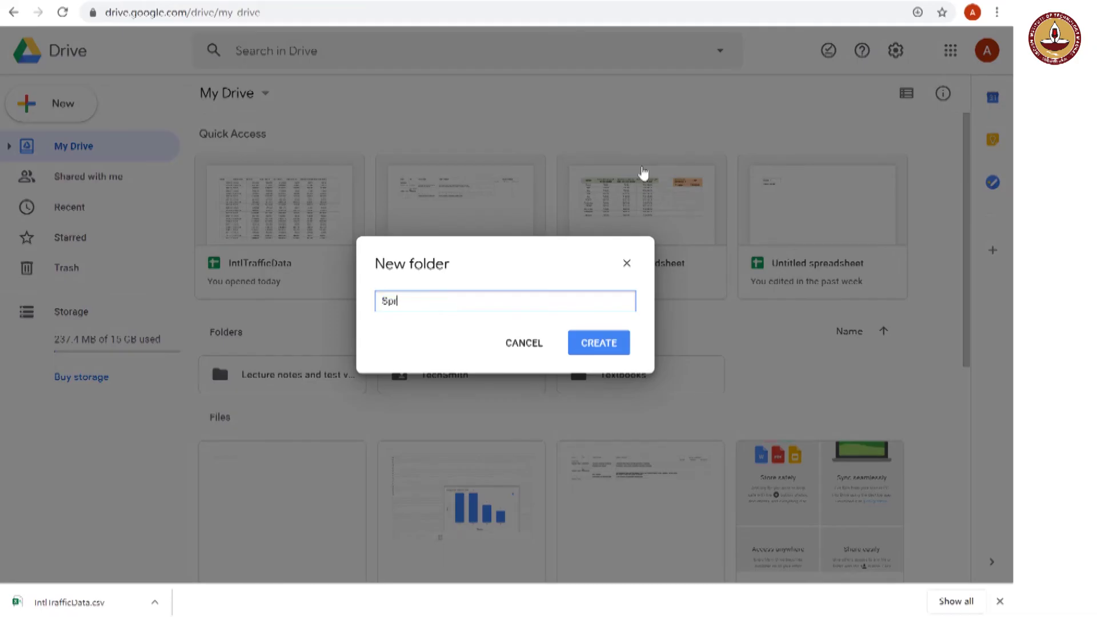
type("eadsheets")
left_click(611, 346)
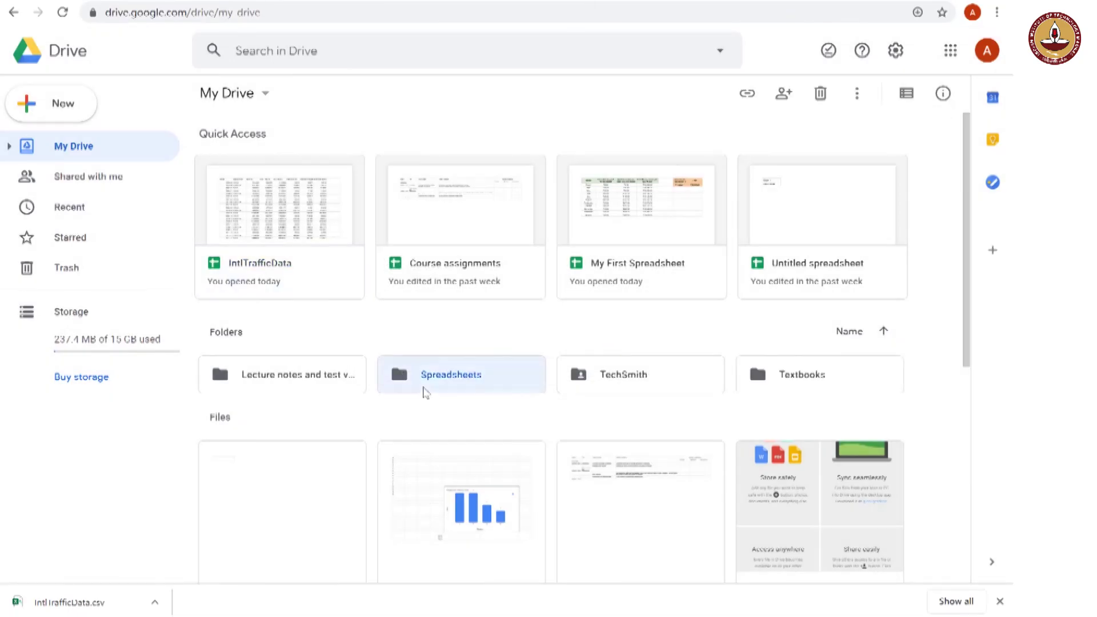
- Drag IntlTrafficData into the Spreadsheets folder
scroll(426, 393, "down", 4)
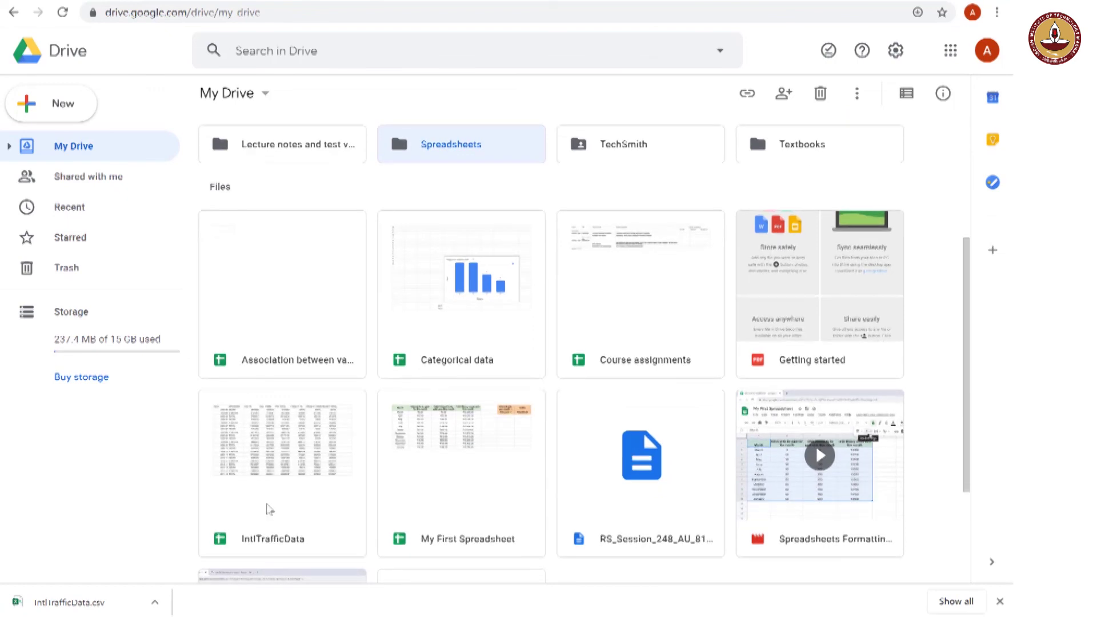
left_click(270, 509)
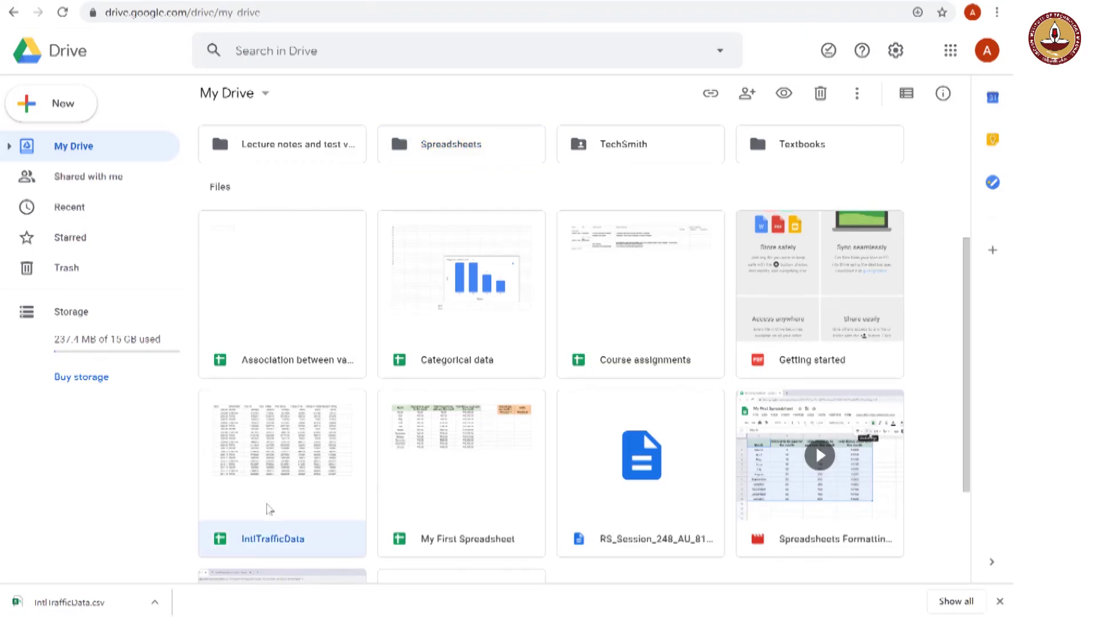
left_click_drag(270, 508, 420, 222)
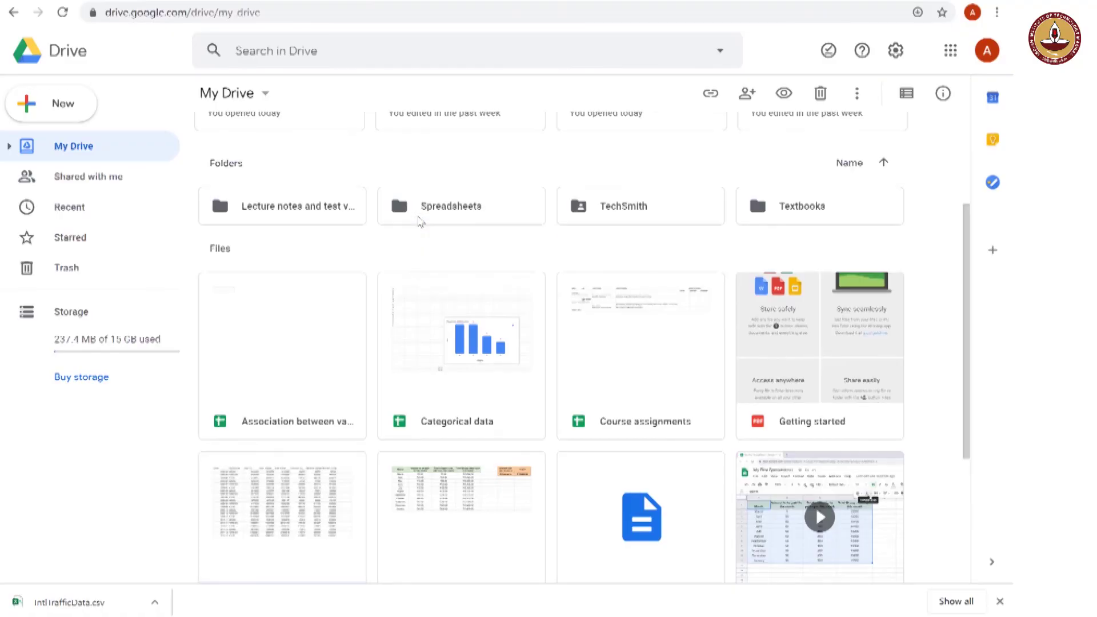
- Drag My First Spreadsheet into the Spreadsheets folder and dismiss the moved notification
scroll(411, 234, "down", 1)
scroll(426, 369, "down", 1)
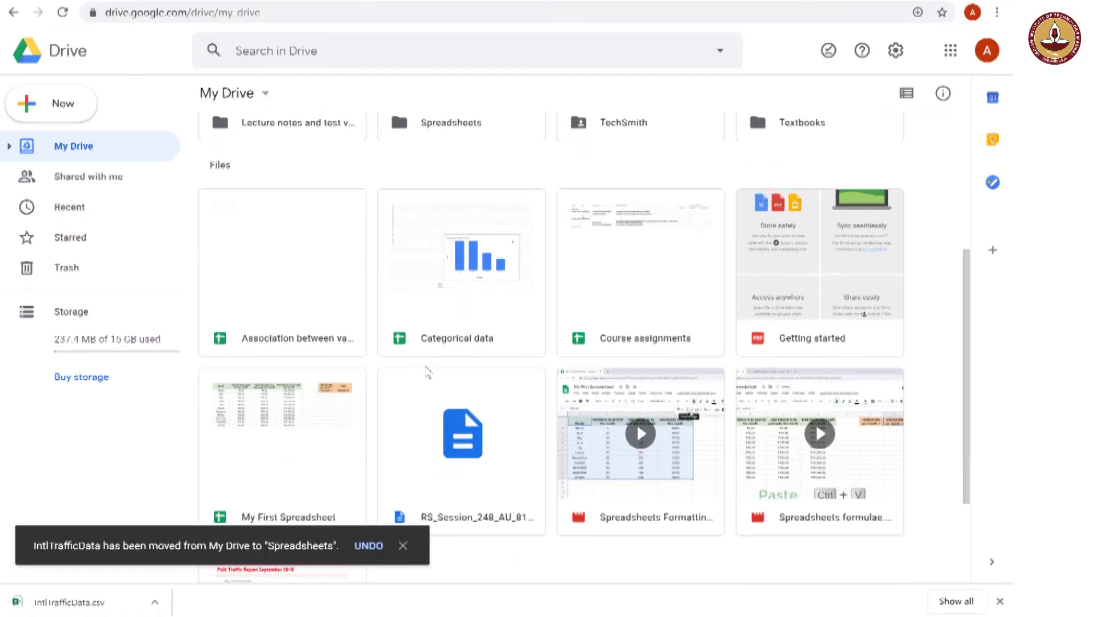
scroll(400, 400, "up", 1)
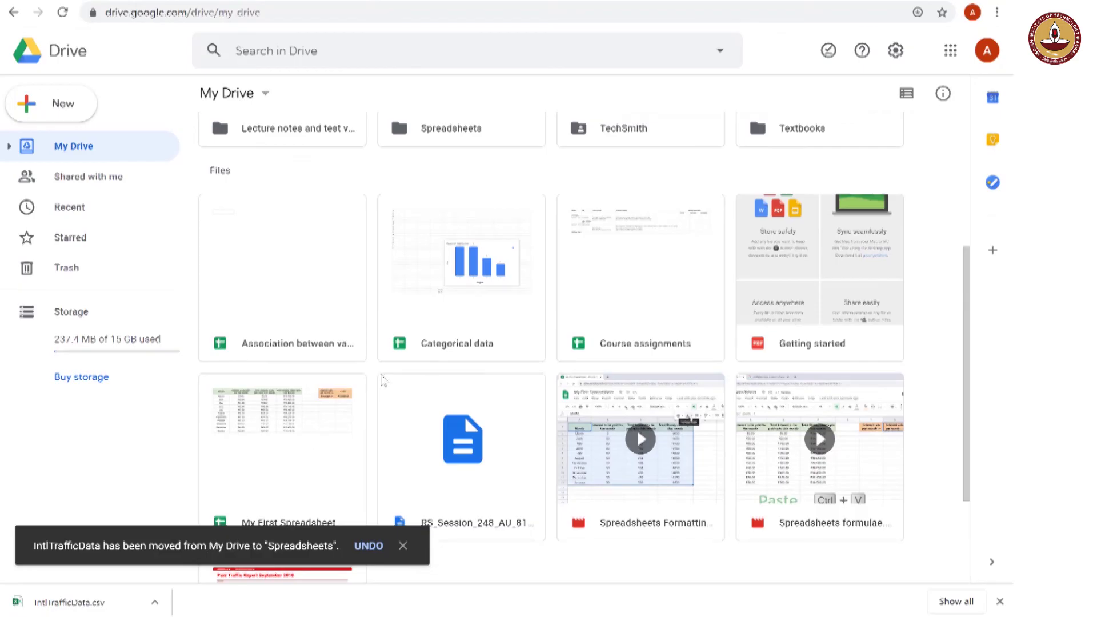
right_click(315, 438)
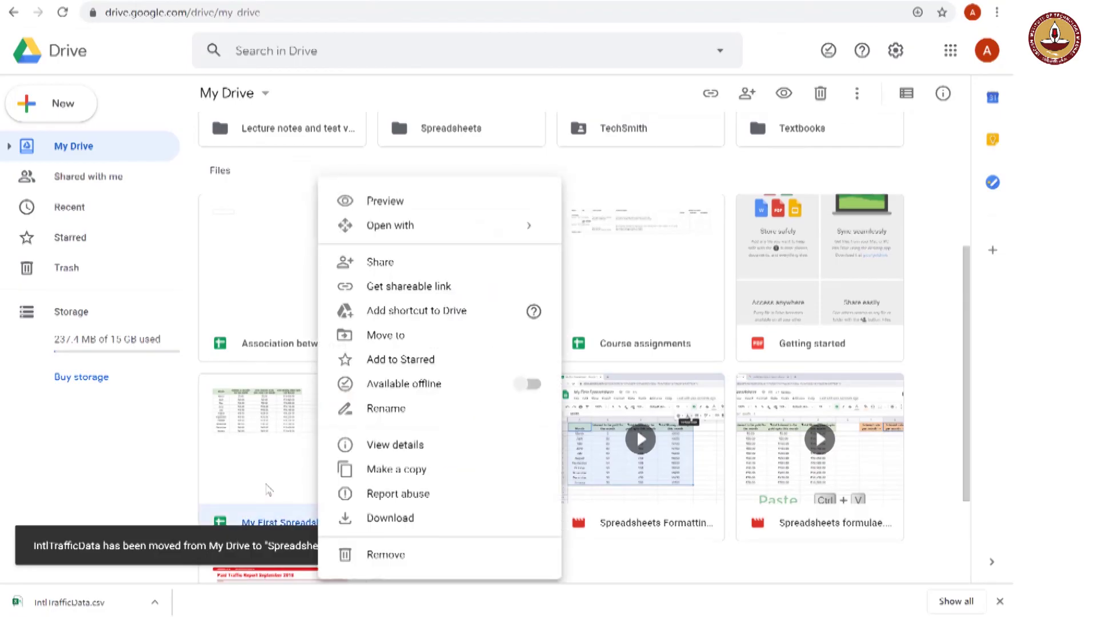
left_click_drag(269, 489, 400, 215)
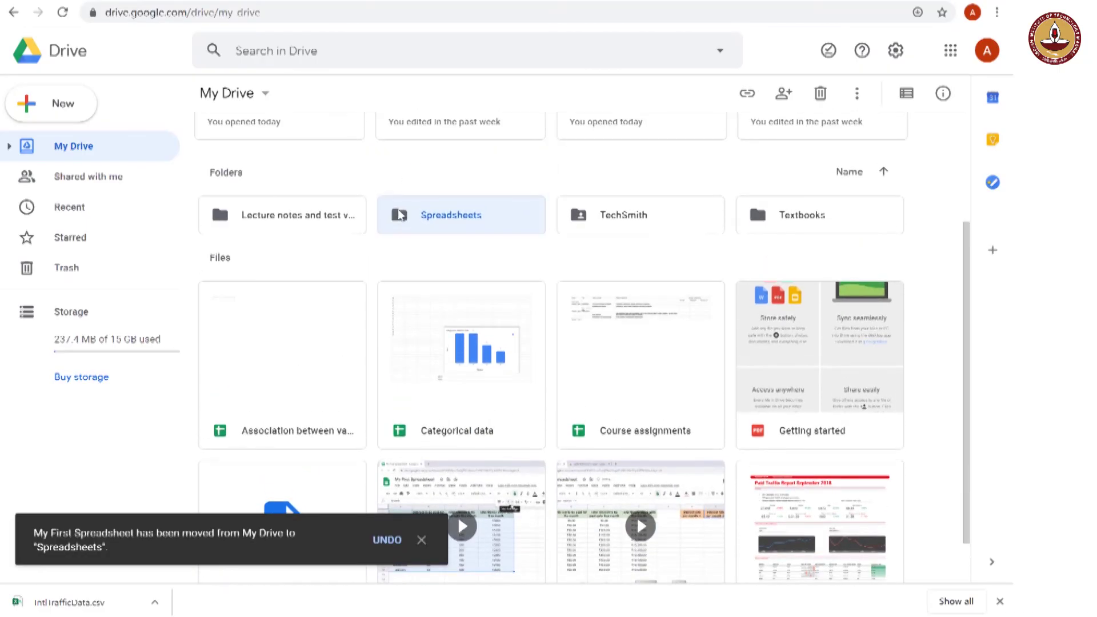
left_click(423, 542)
- Confirm both files are in Spreadsheets, then return to Sheets and open IntlTrafficData
double_click(495, 230)
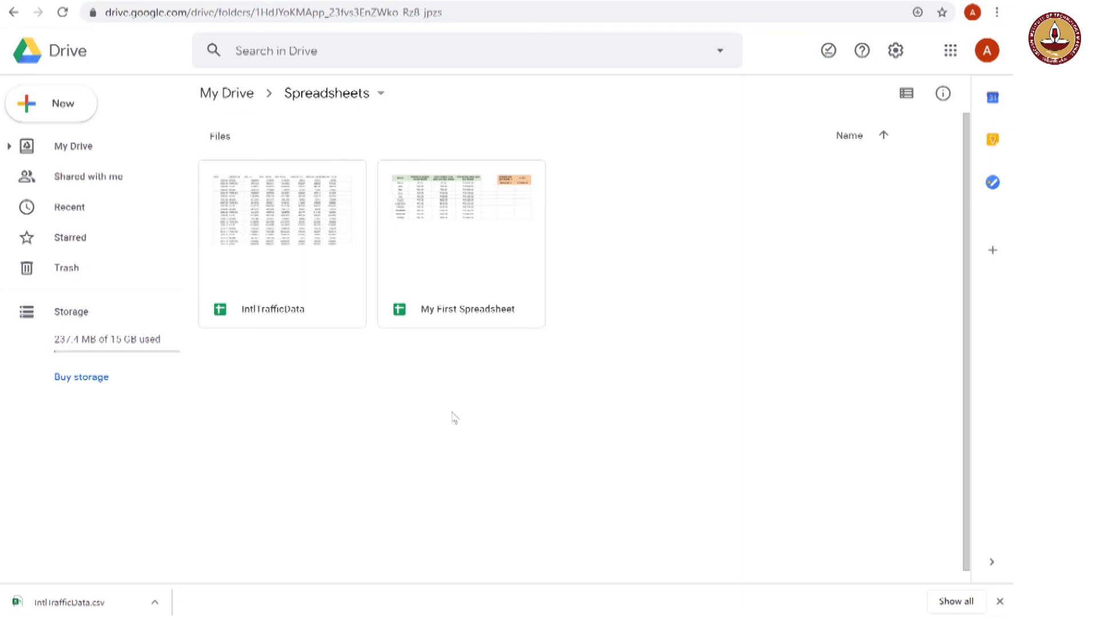
left_click(240, 107)
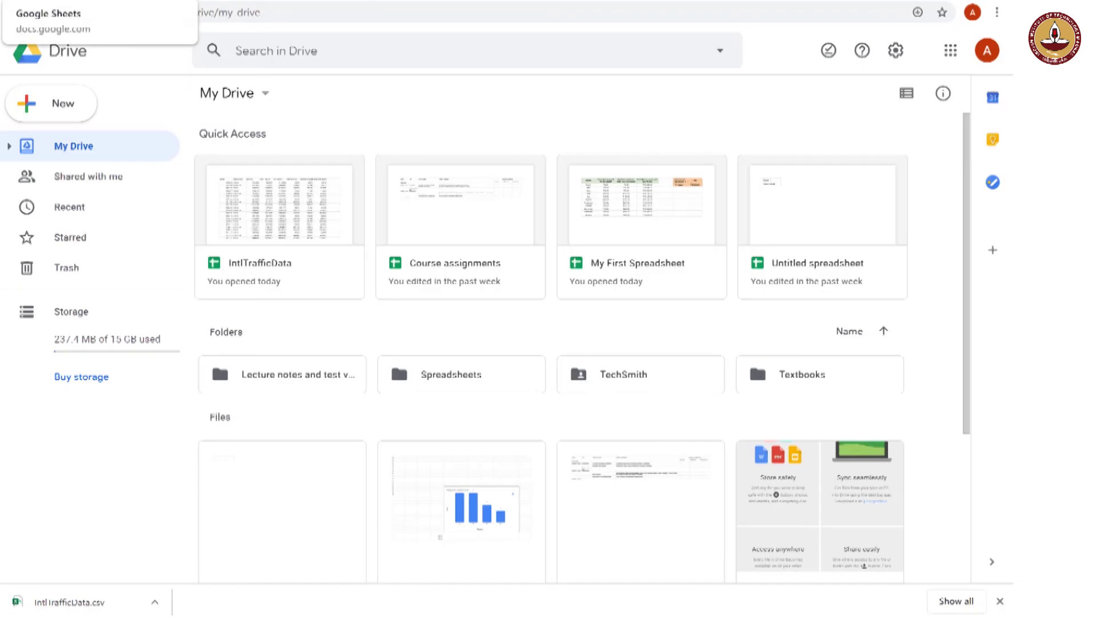
left_click(97, 2)
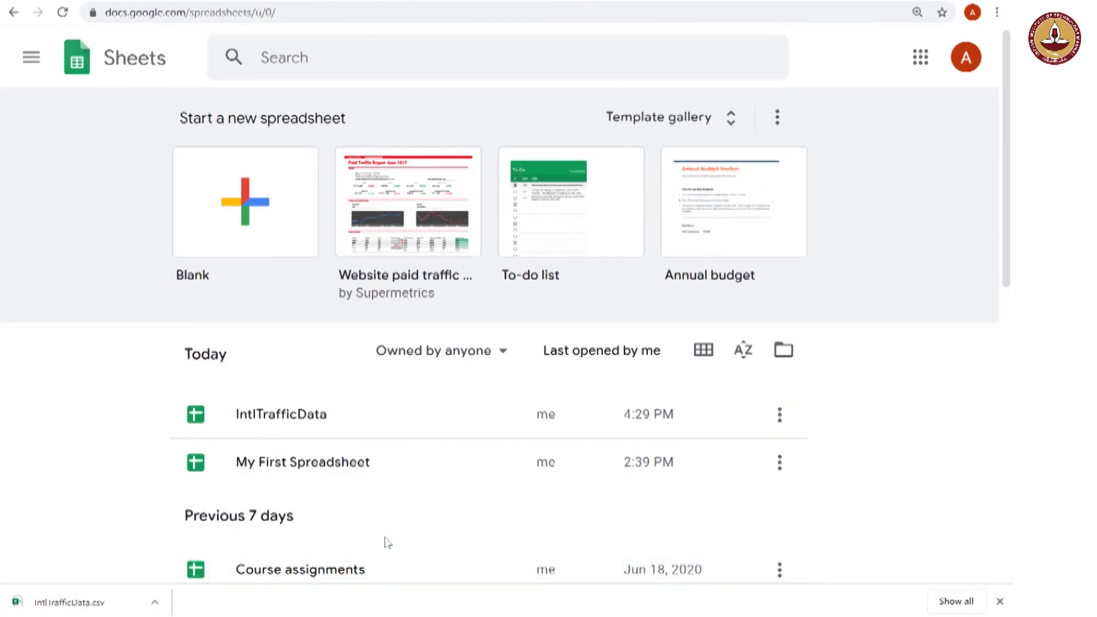
left_click(300, 421)
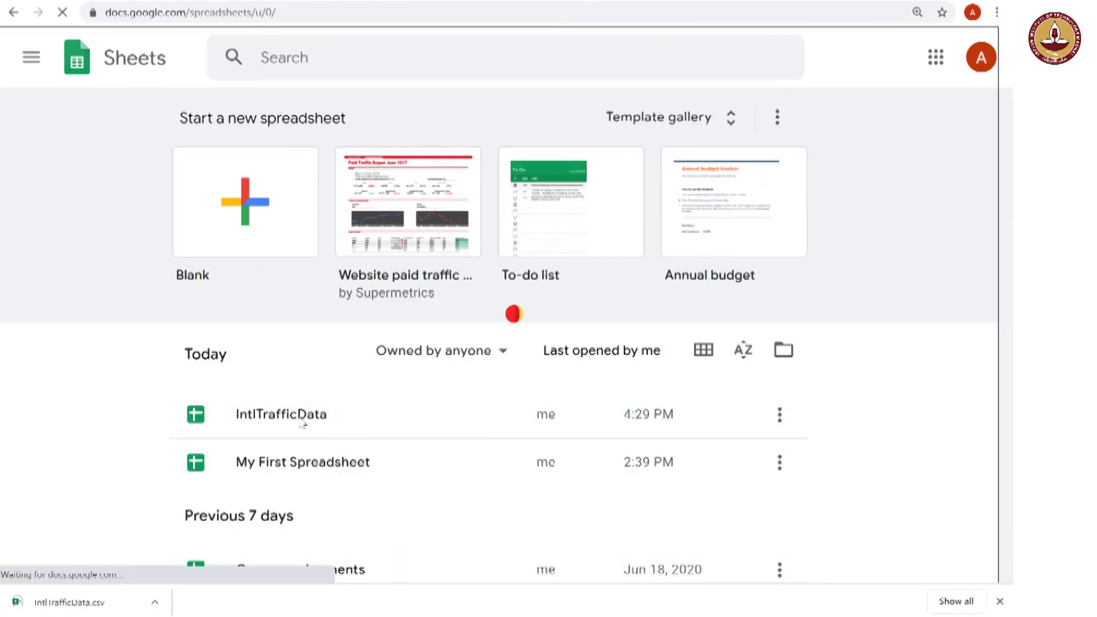